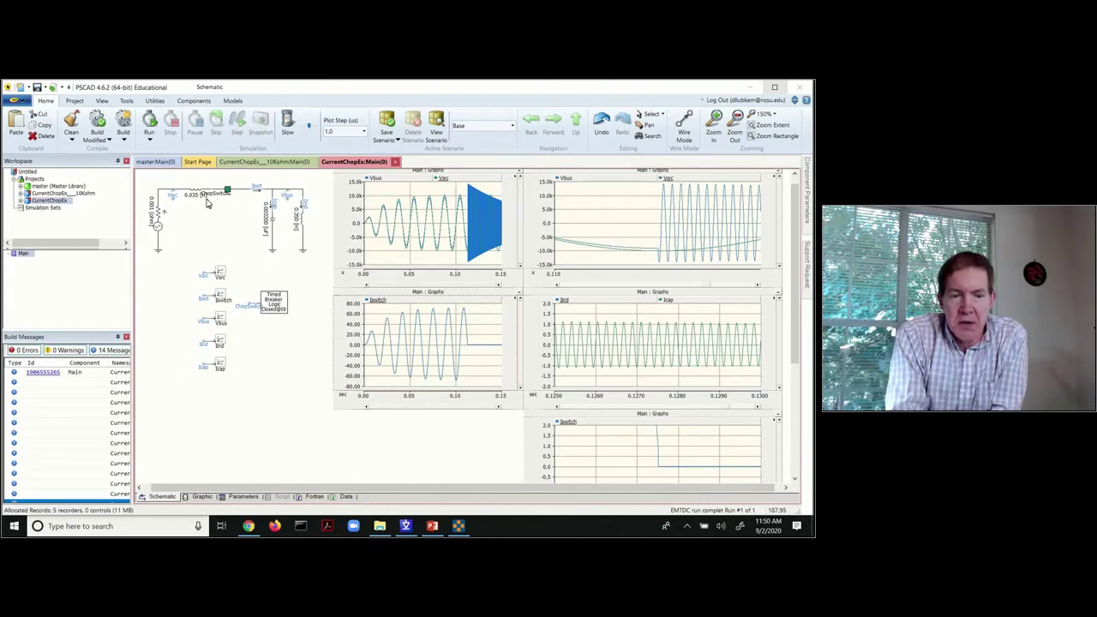
Open the voltage source's properties to check its settings, then close them.
mouse_move(228, 193)
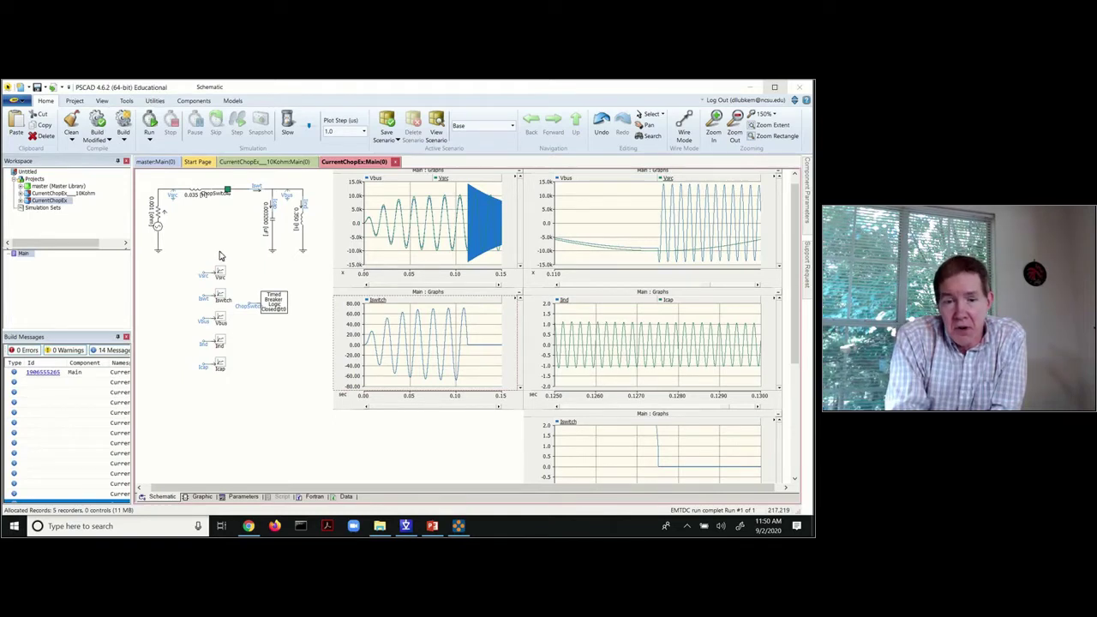
double_click(159, 230)
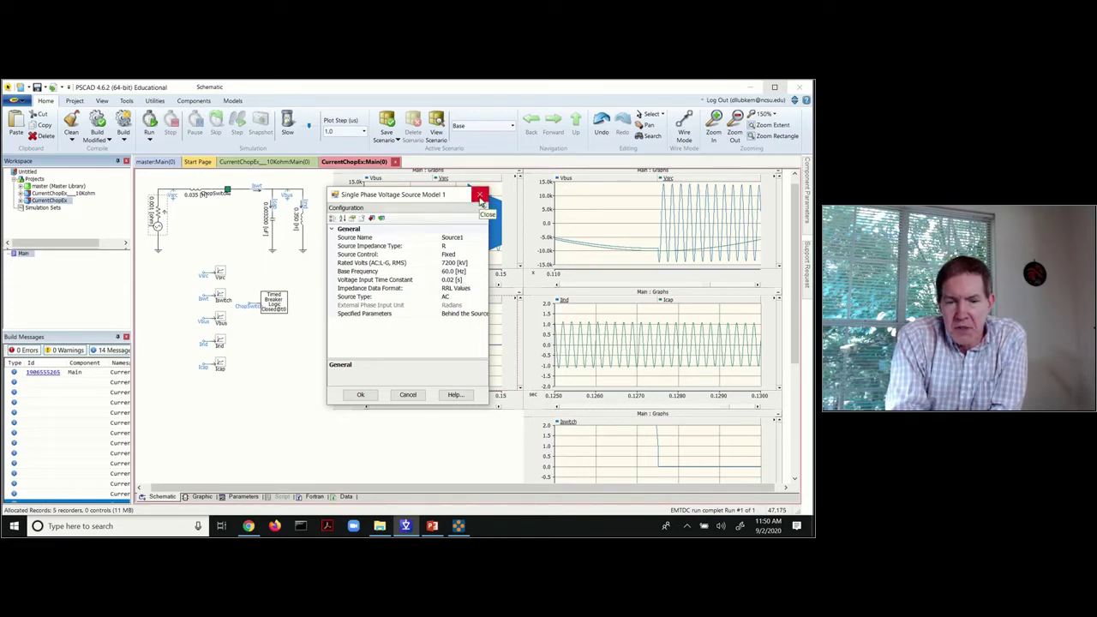
click(481, 198)
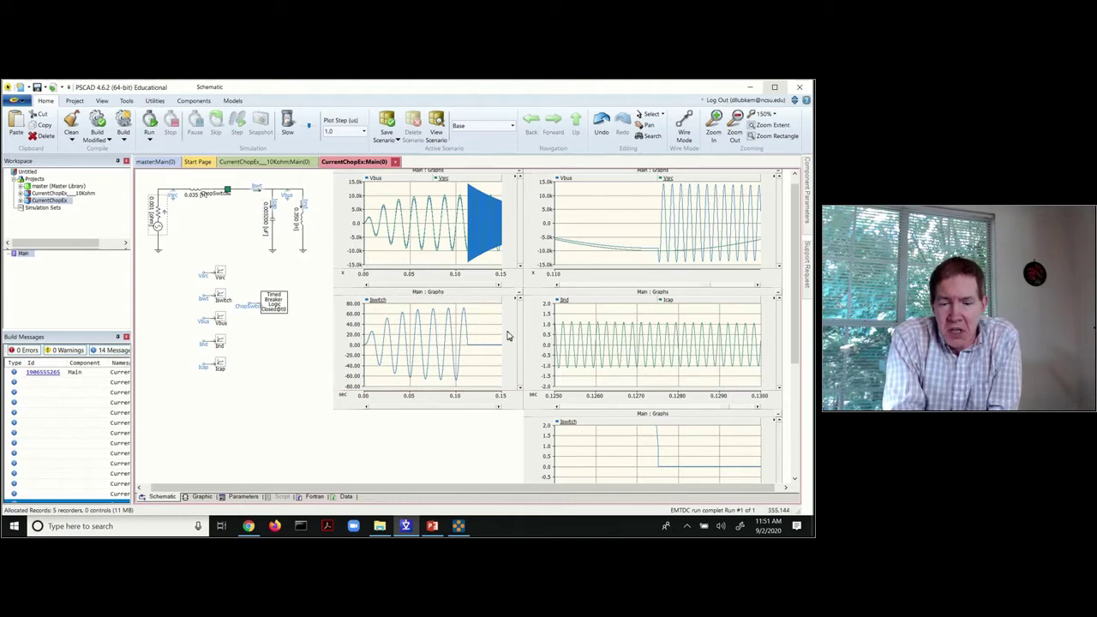
Launch another EMTDC run of the current-chopping case from the Home ribbon.
mouse_move(470, 351)
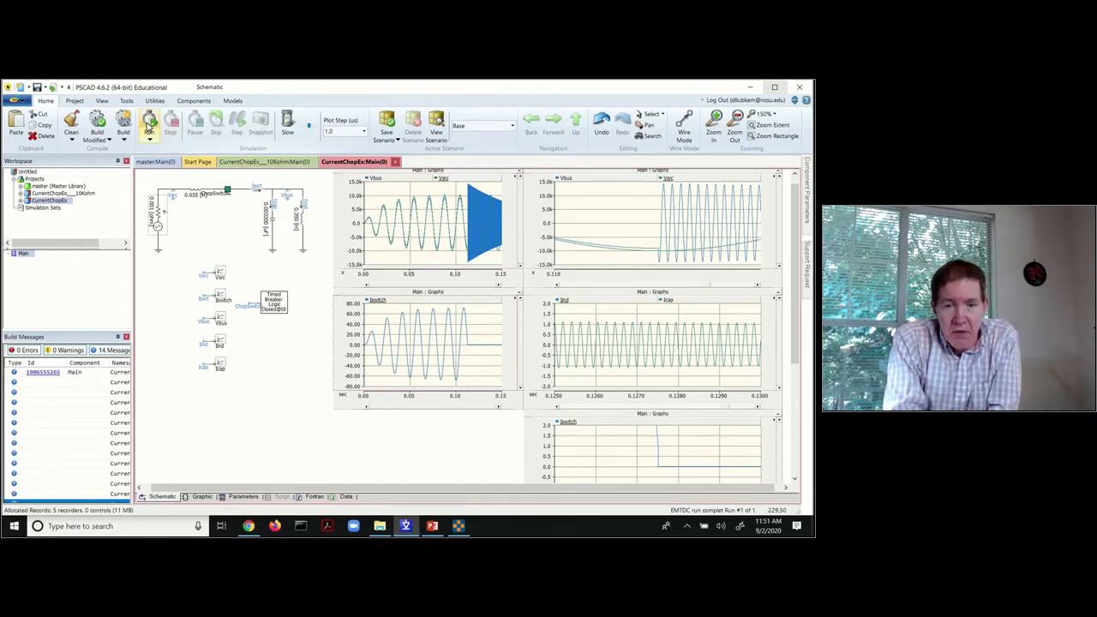
click(148, 125)
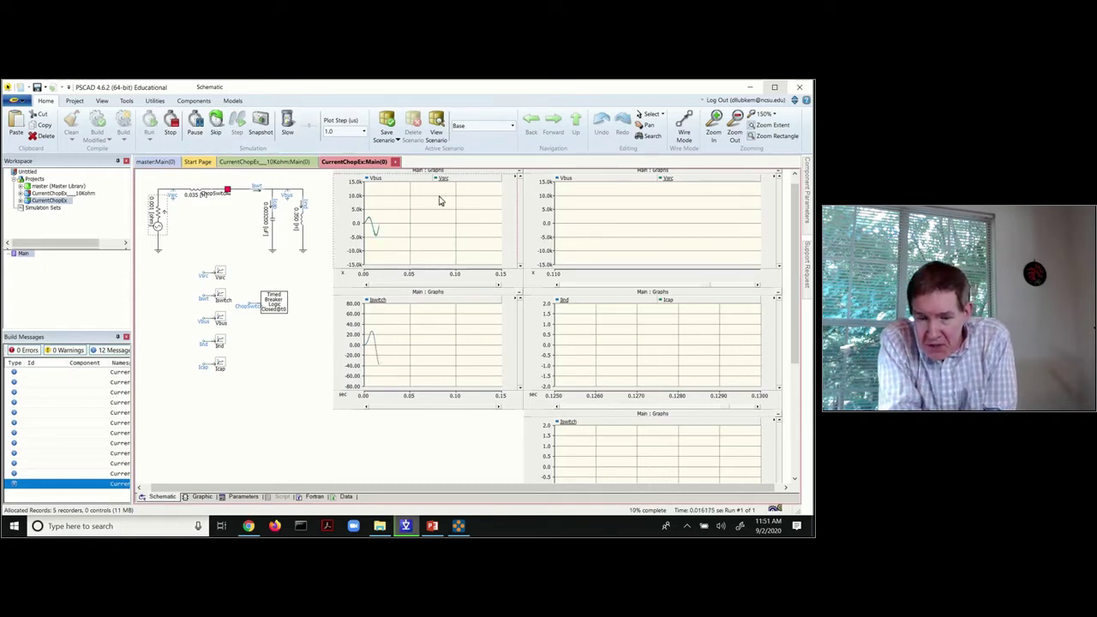
mouse_move(439, 200)
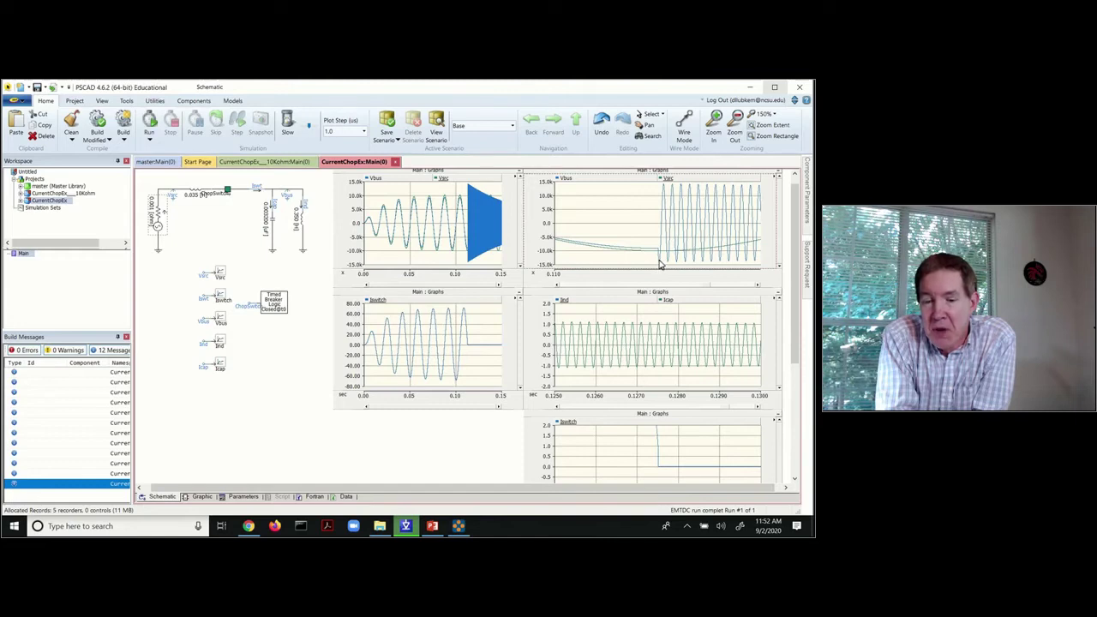
mouse_move(660, 264)
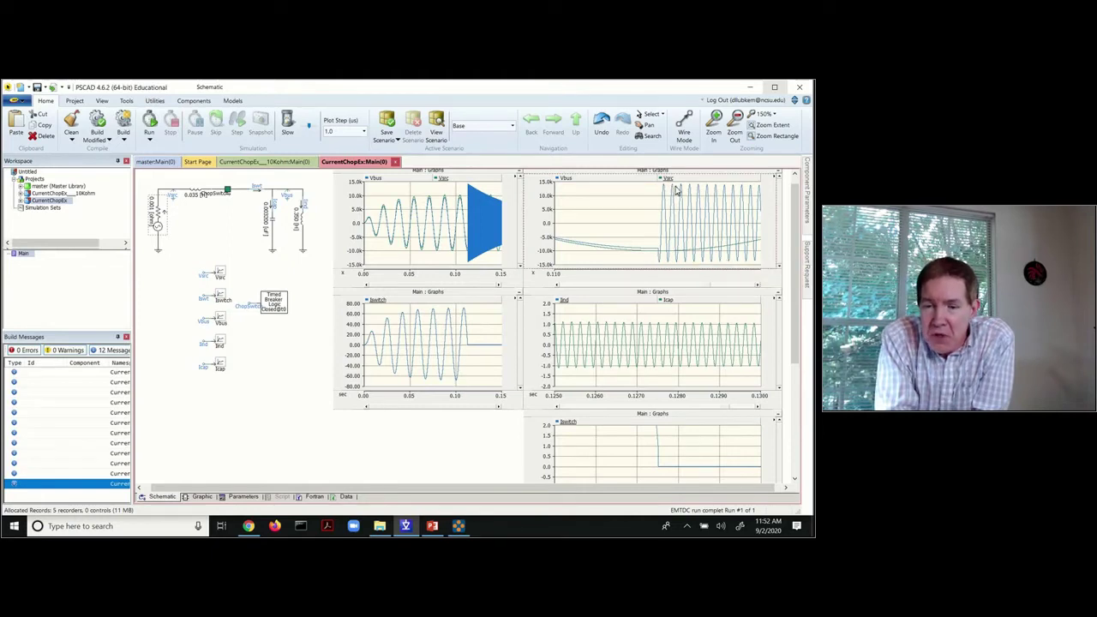
mouse_move(720, 187)
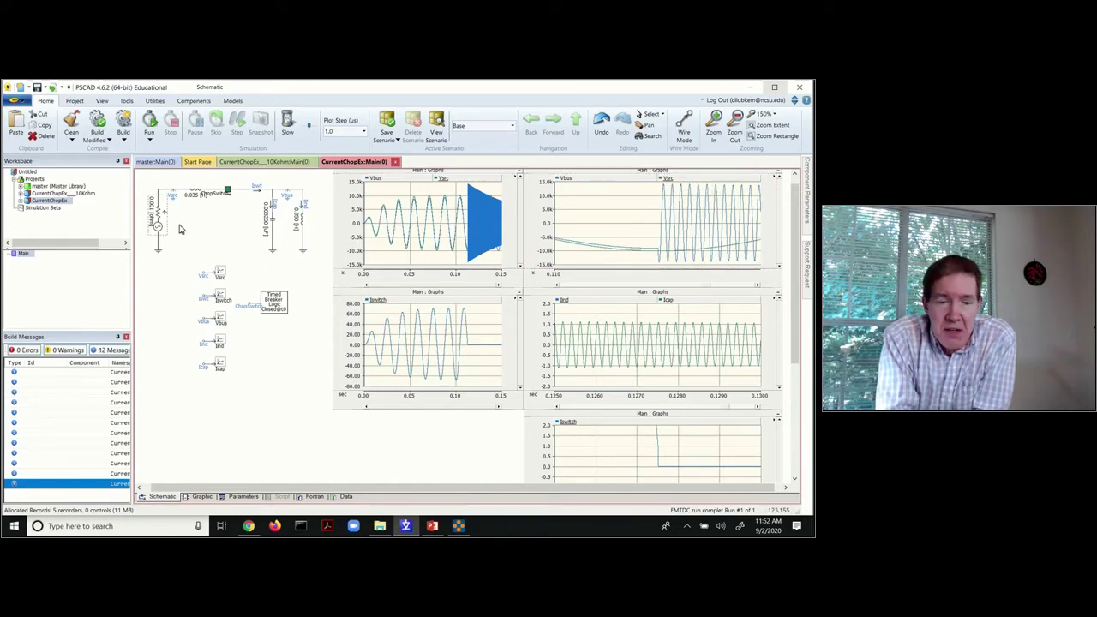
mouse_move(227, 194)
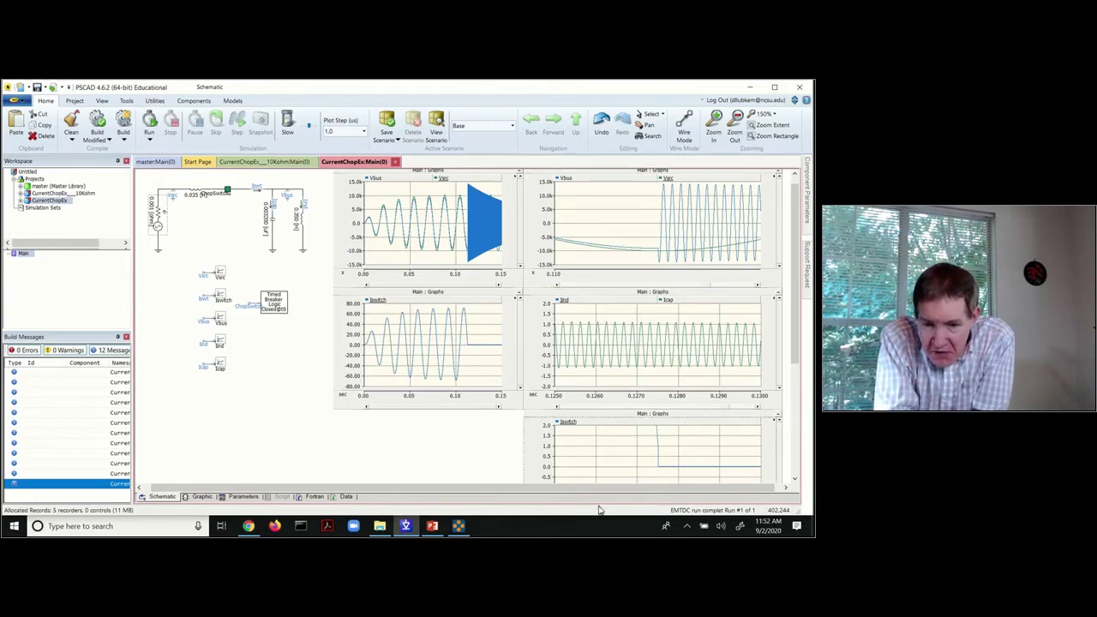
Zoom the Ind/Icap graph's horizontal axis to the 0.11–0.115 s window.
scroll(628, 435, down, 1)
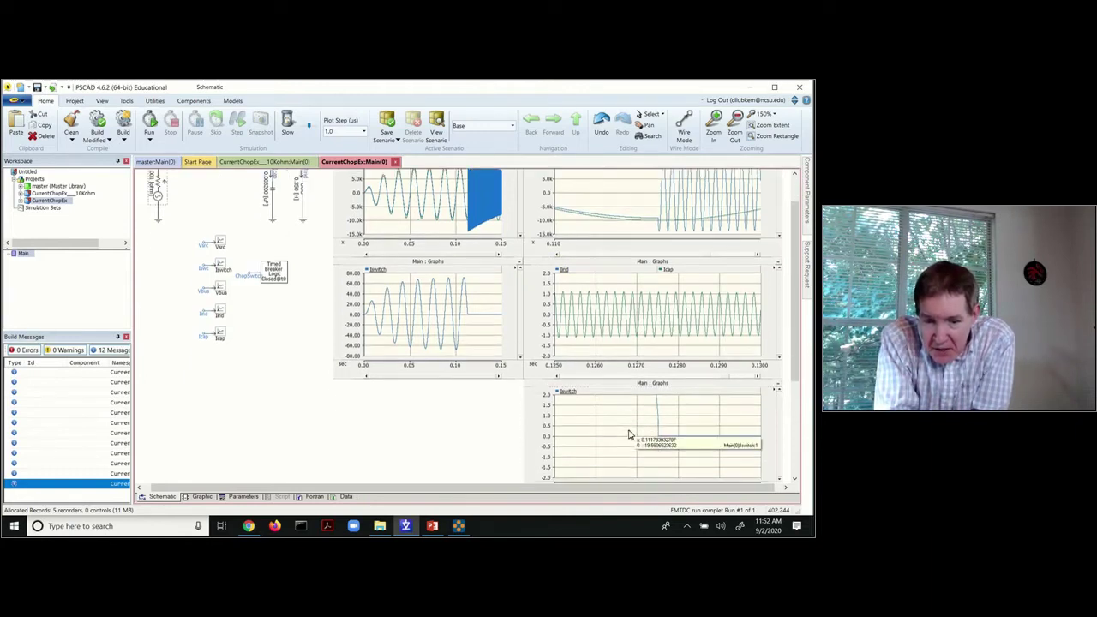
double_click(557, 356)
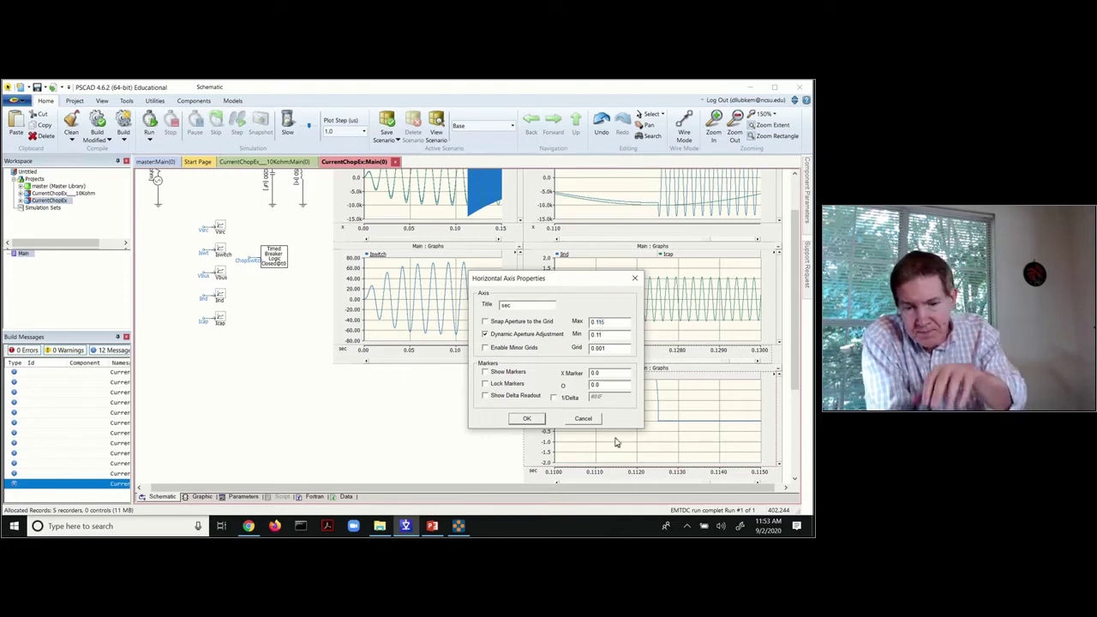
click(529, 419)
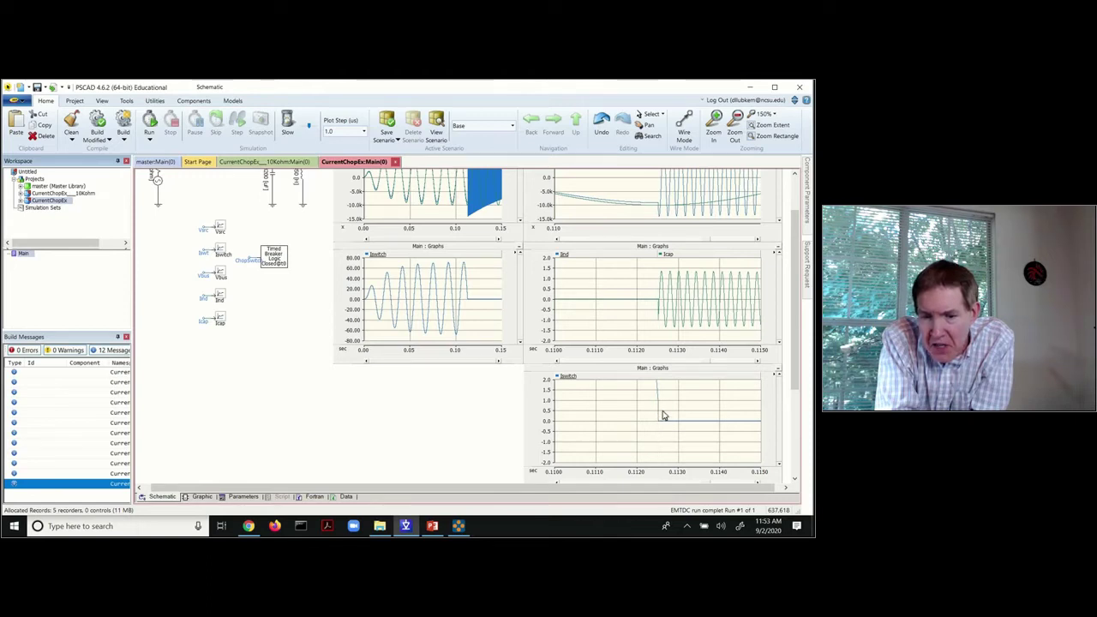
click(718, 470)
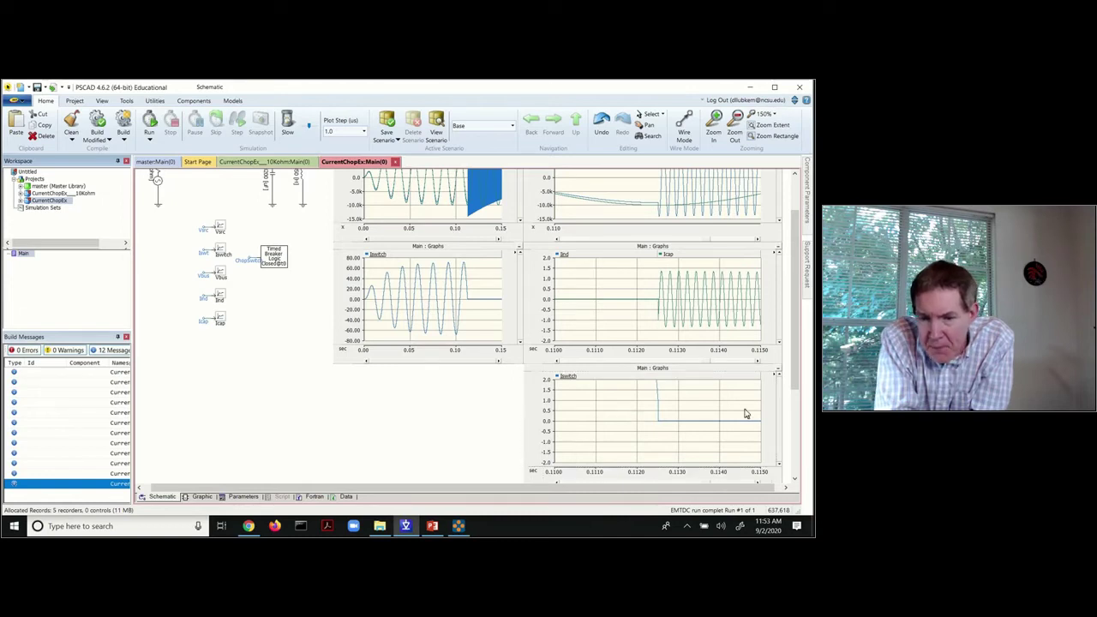
click(657, 263)
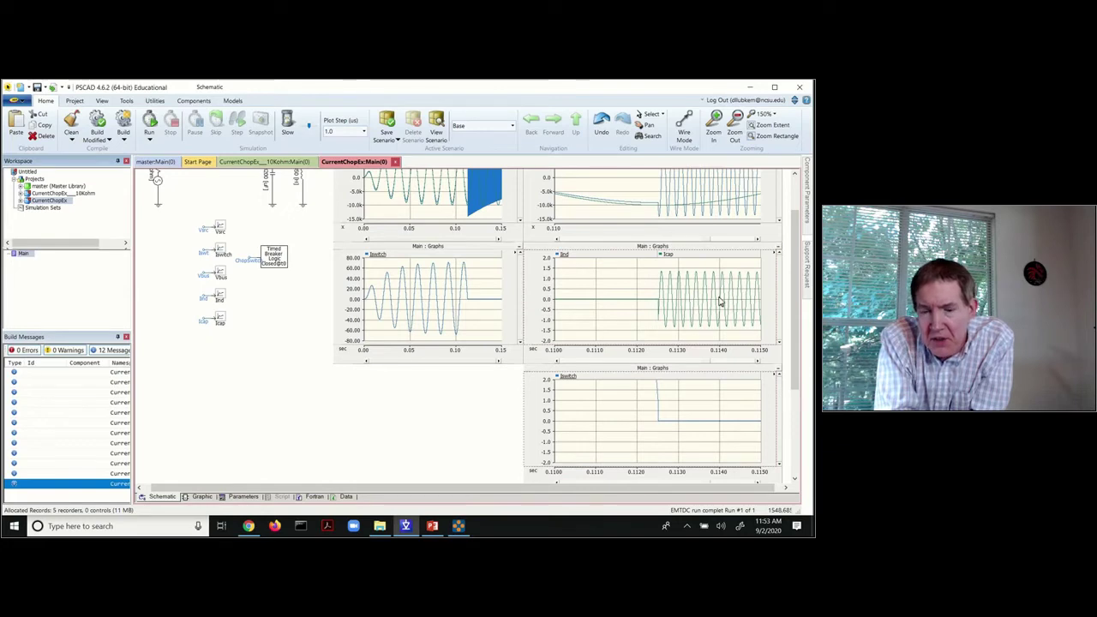
mouse_move(720, 302)
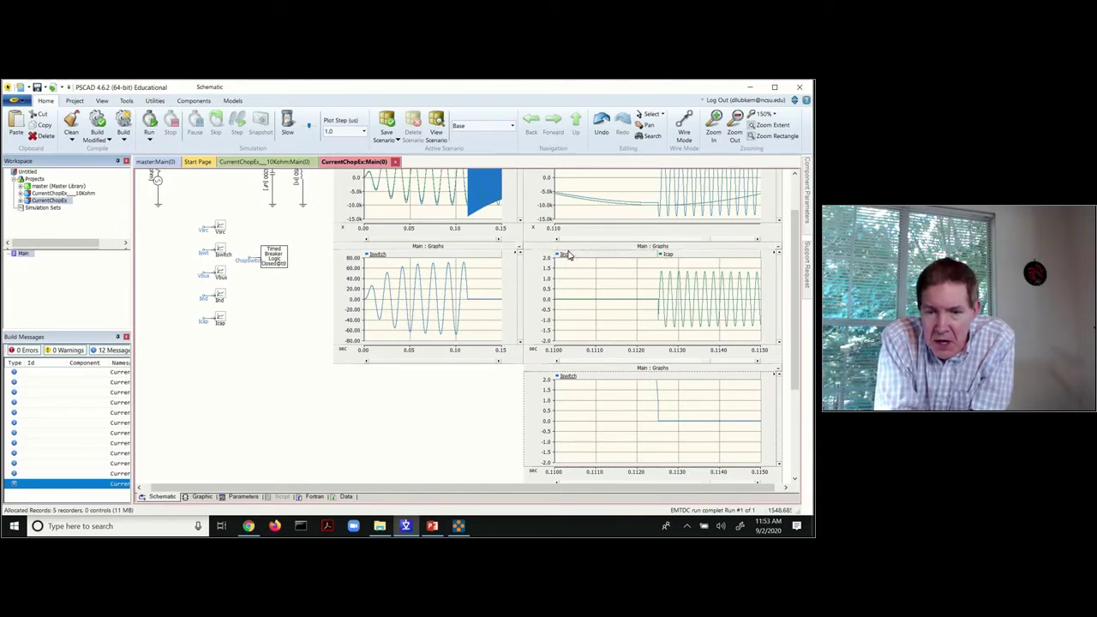
mouse_move(568, 256)
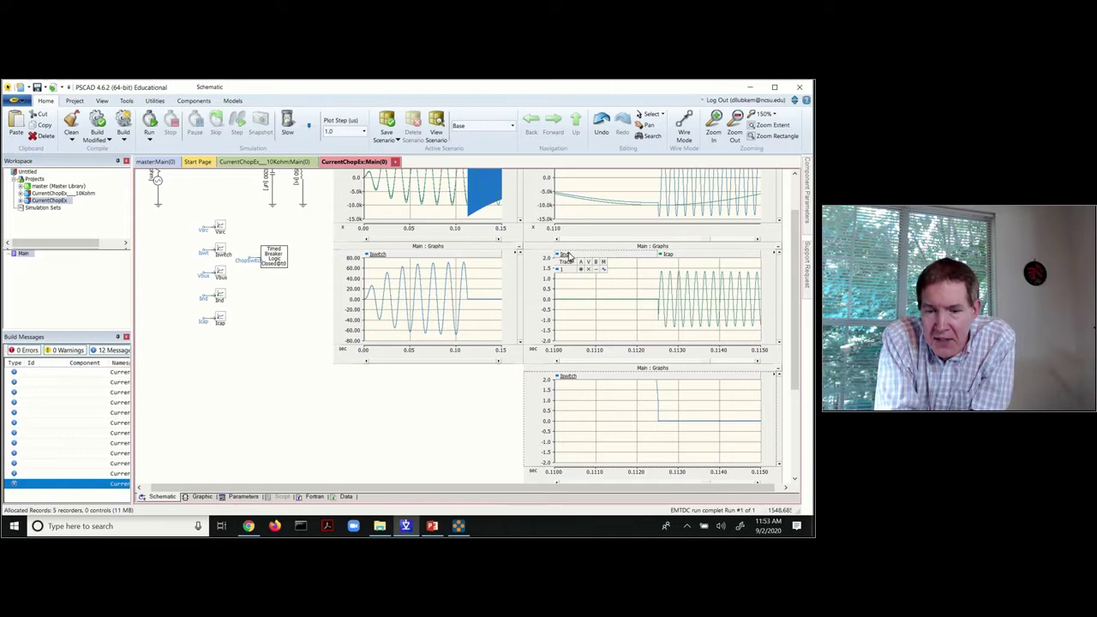
click(590, 272)
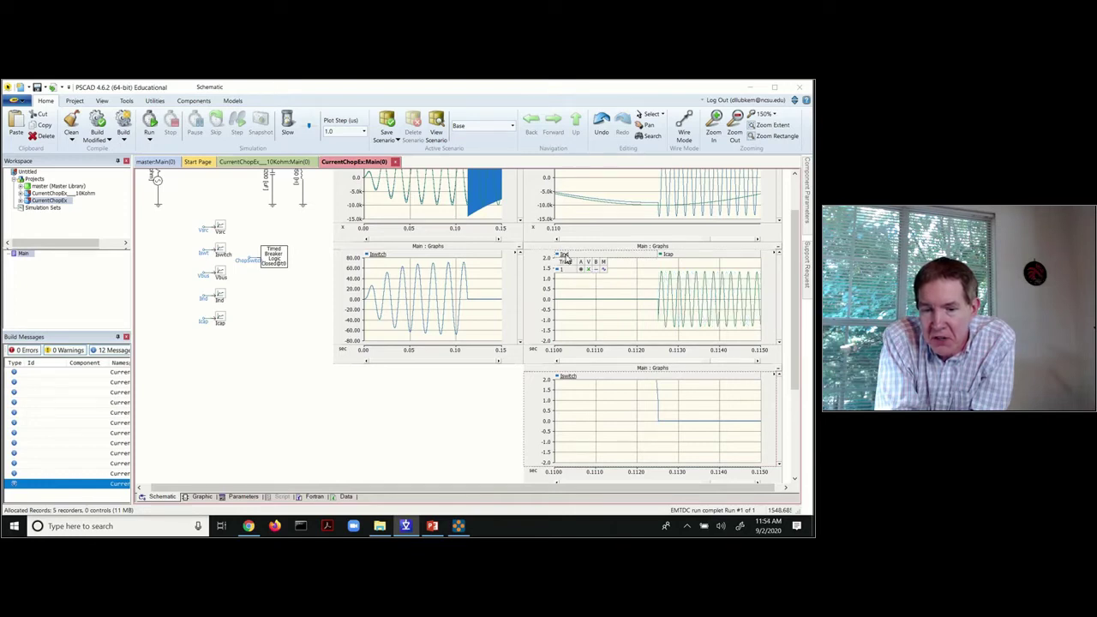
click(567, 259)
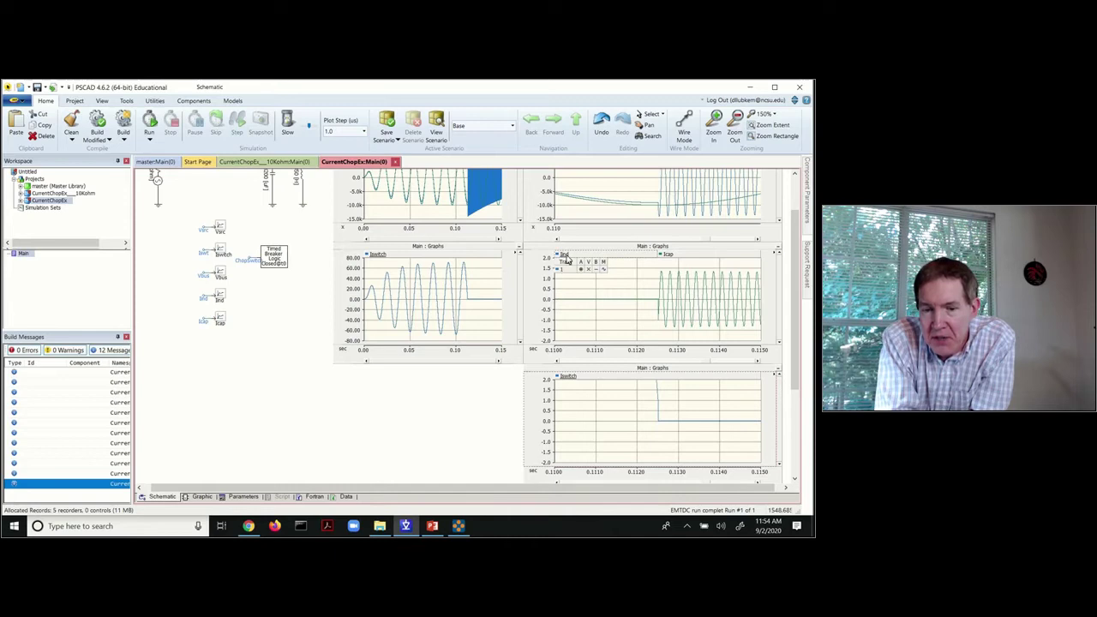
click(595, 270)
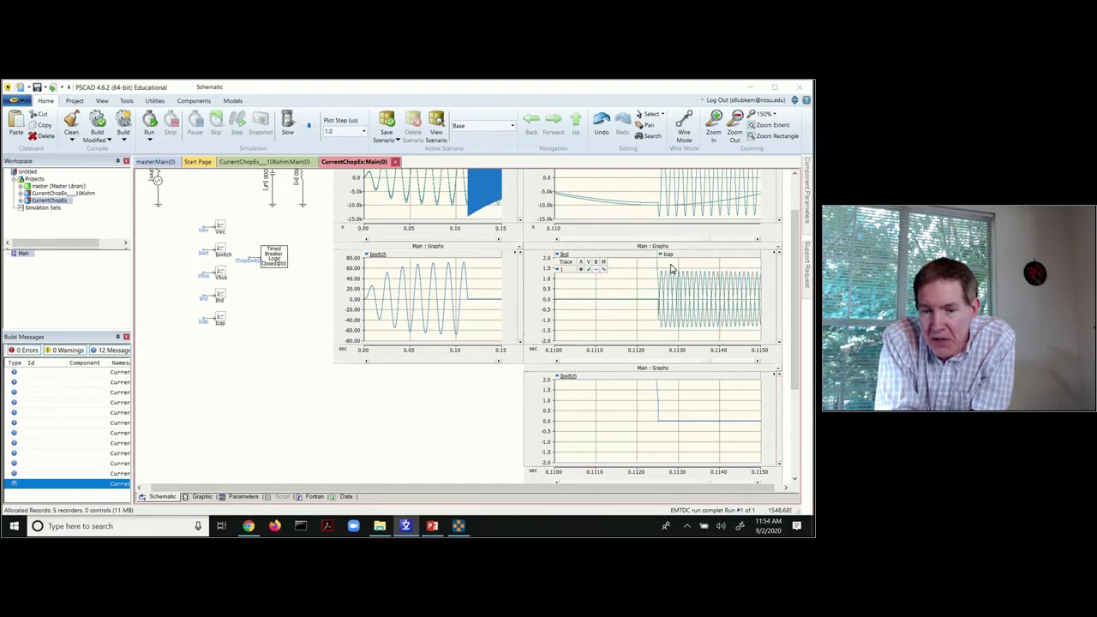
mouse_move(671, 260)
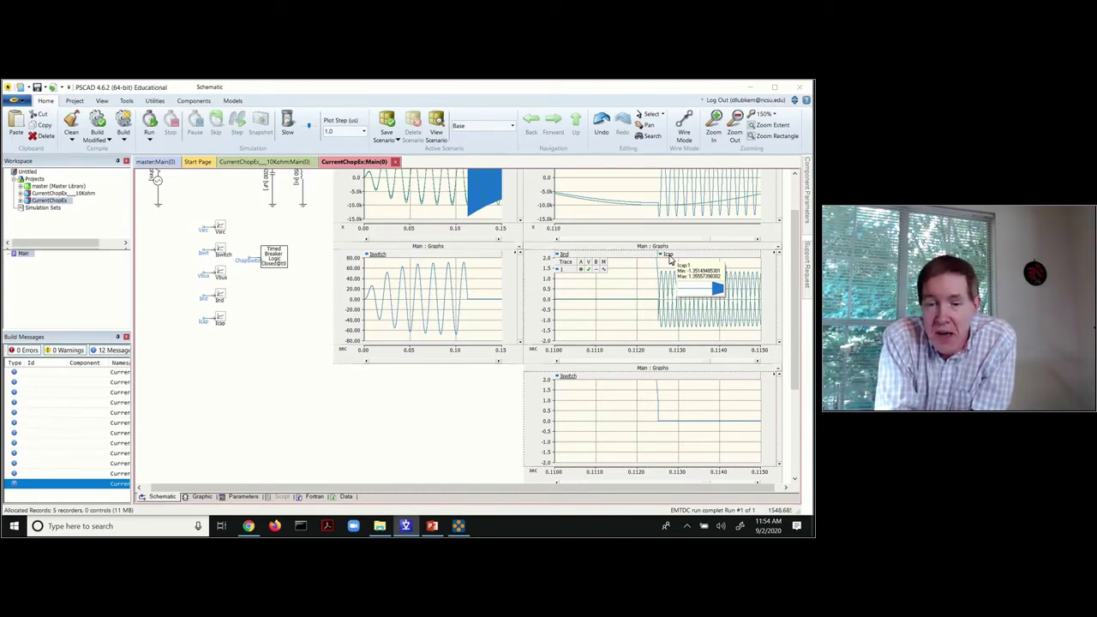
click(589, 272)
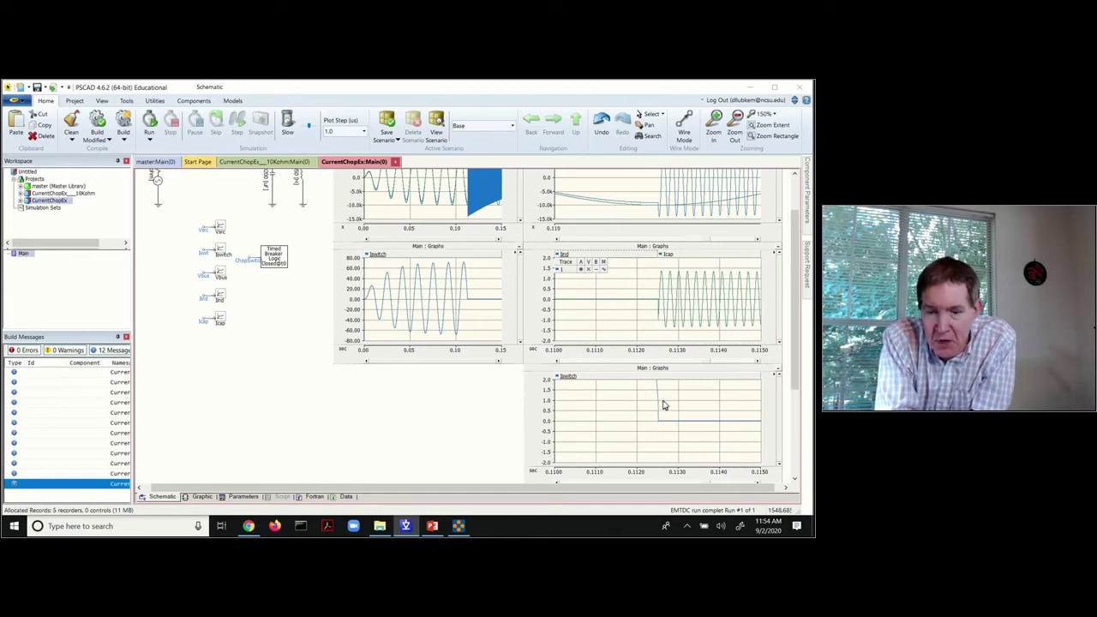
mouse_move(658, 406)
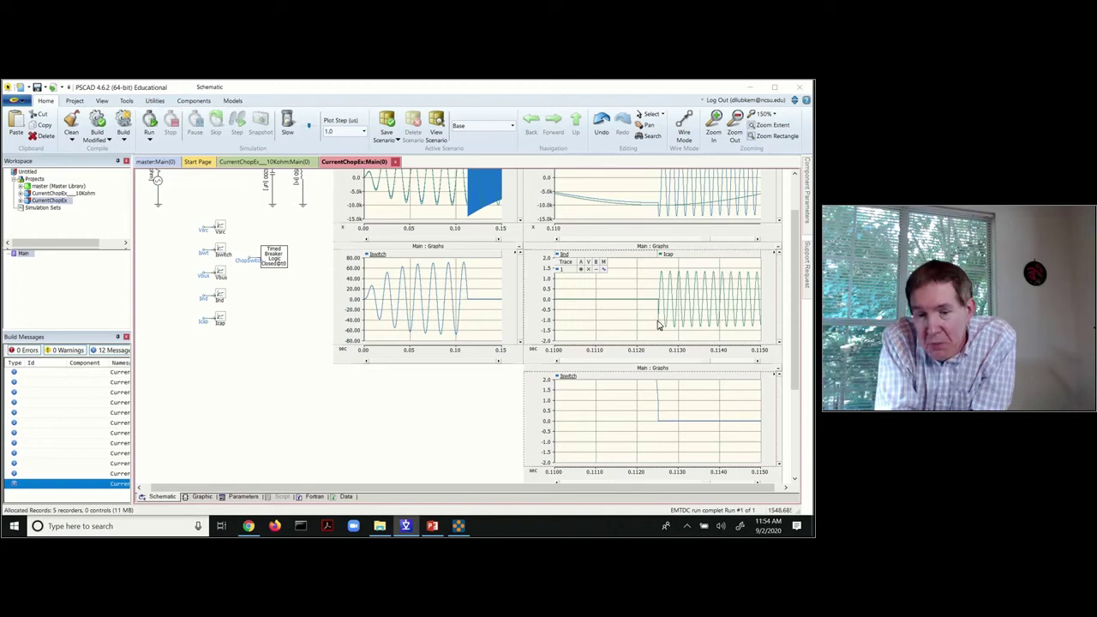
mouse_move(658, 323)
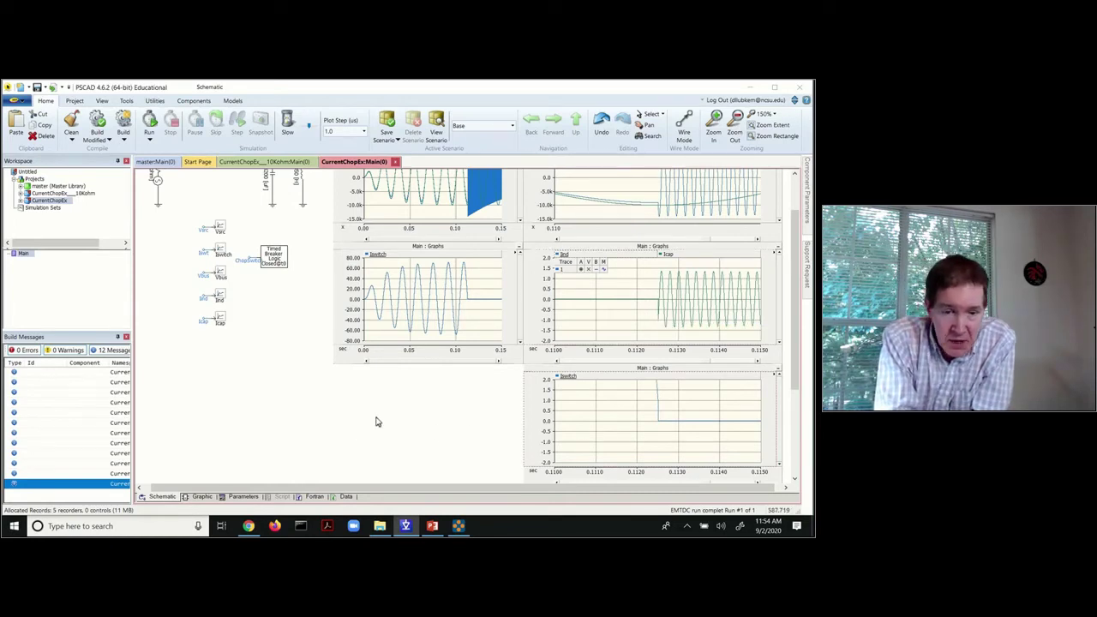
scroll(377, 420, up, 3)
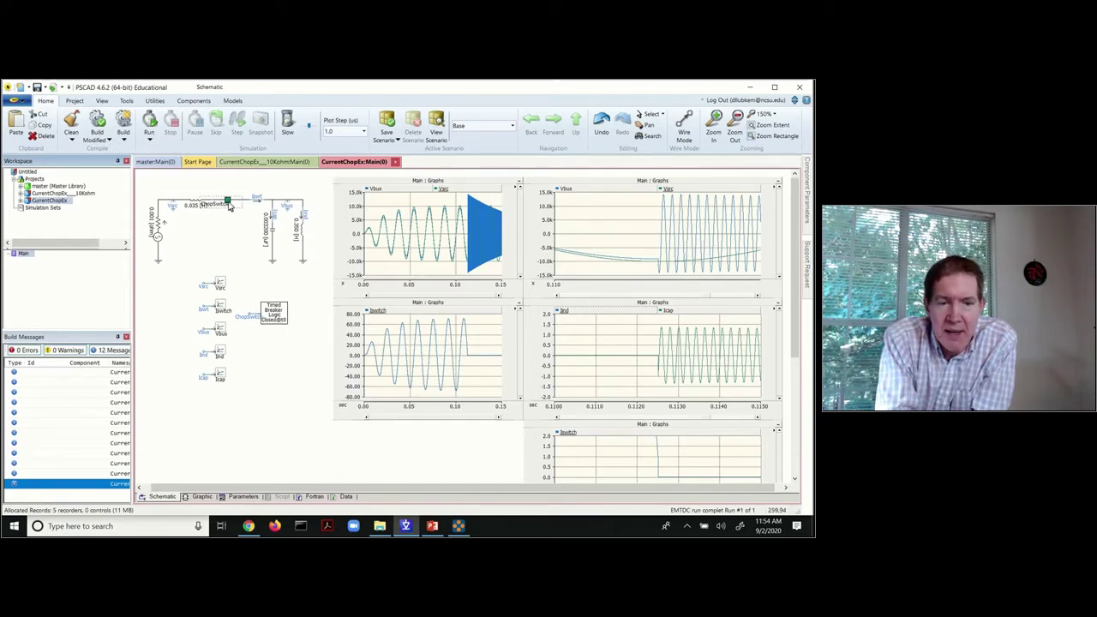
double_click(228, 204)
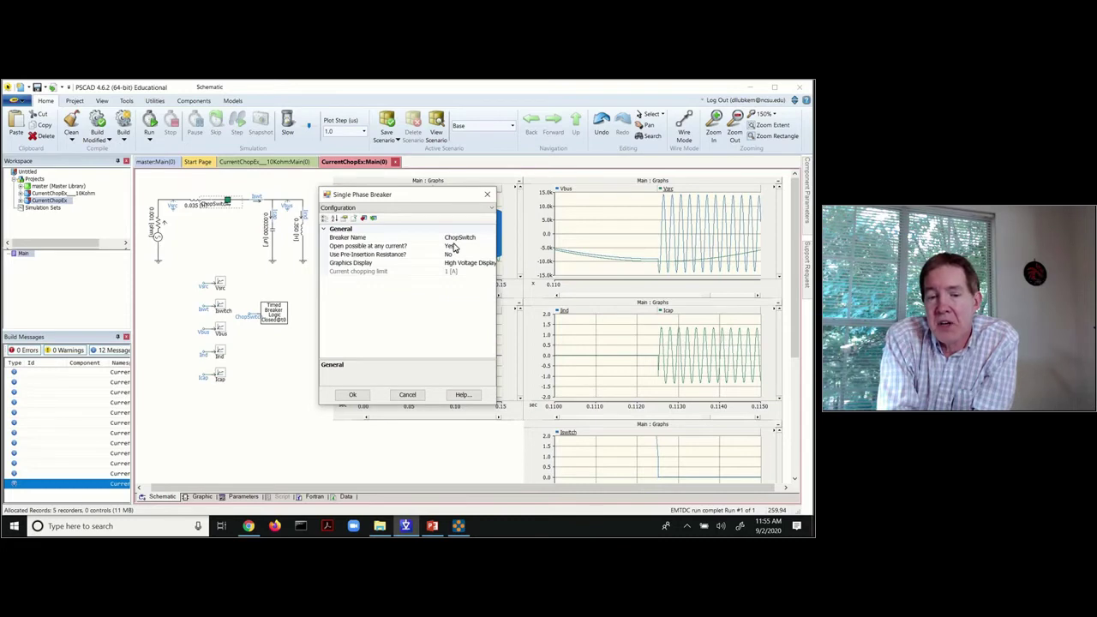
click(487, 196)
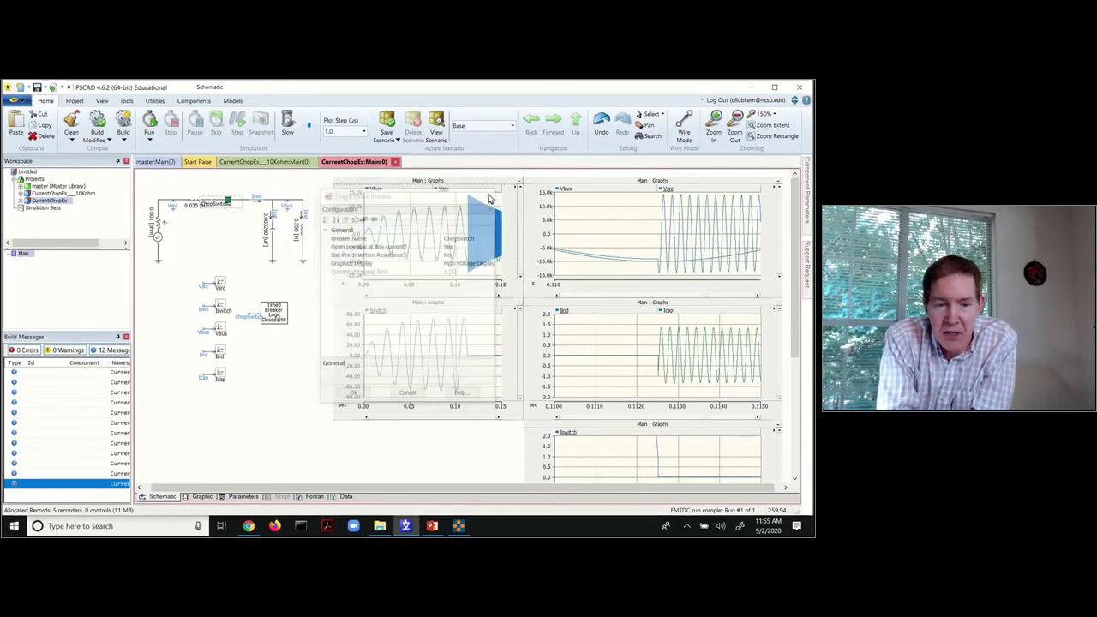
double_click(271, 321)
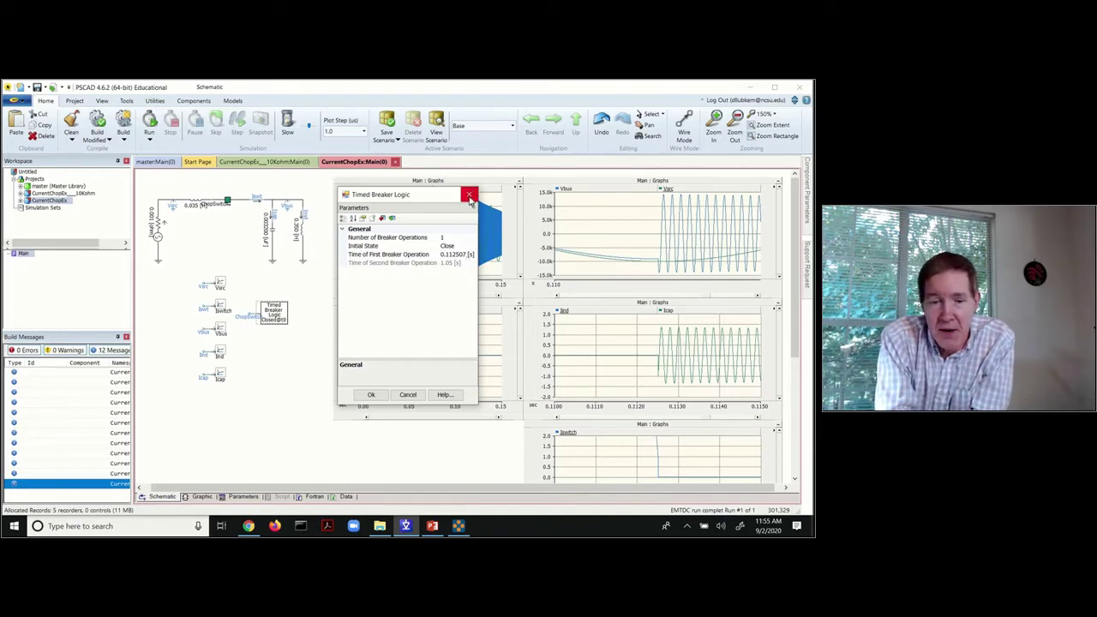
click(371, 395)
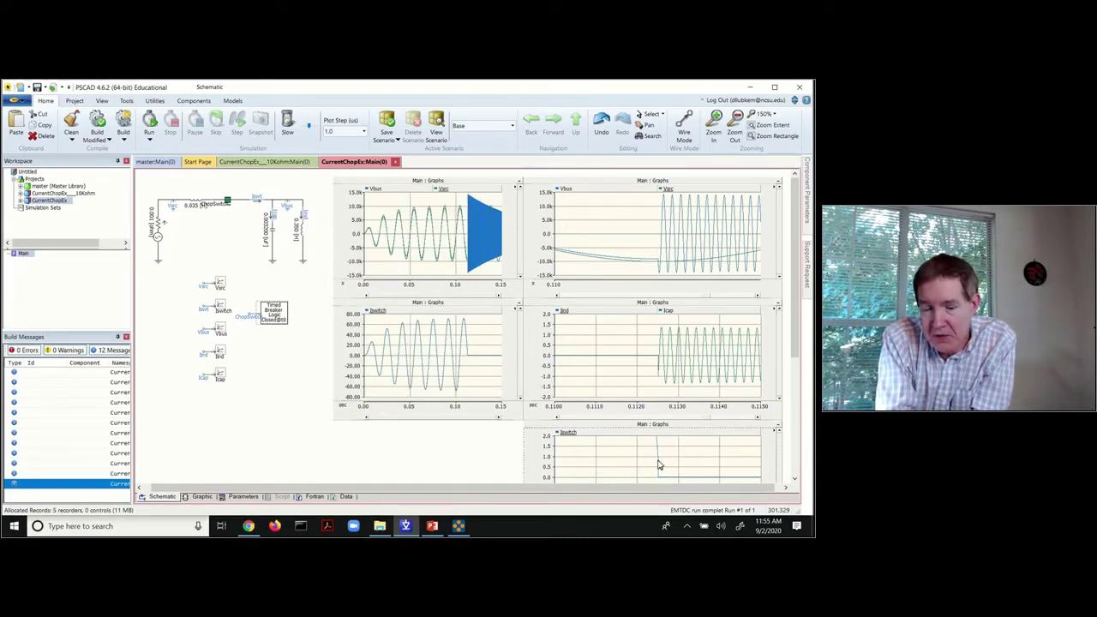
mouse_move(659, 466)
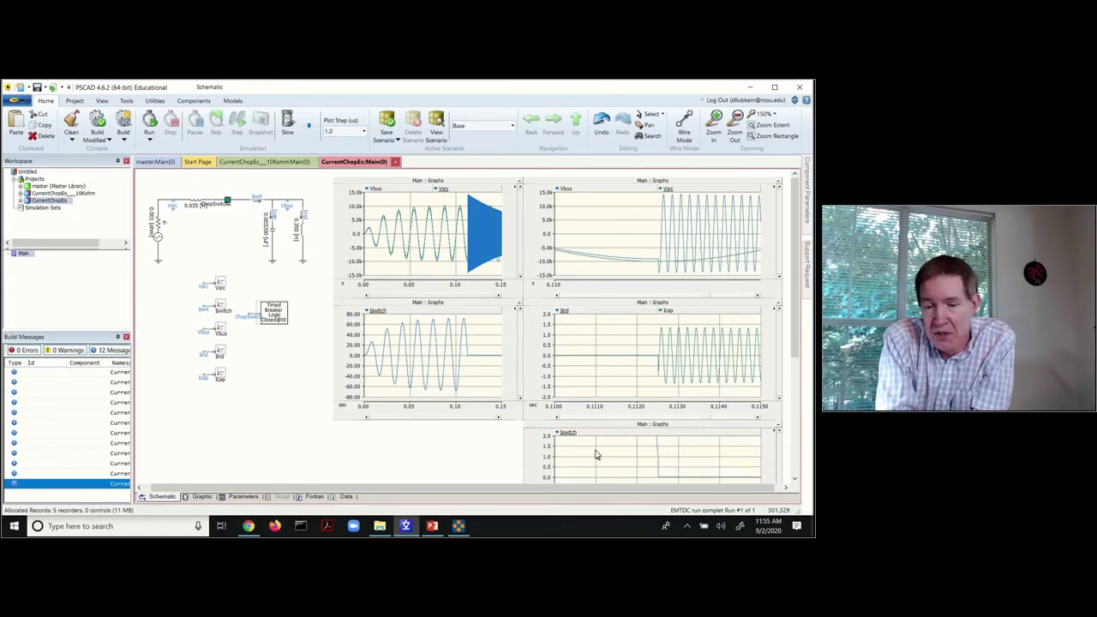
right_click(619, 456)
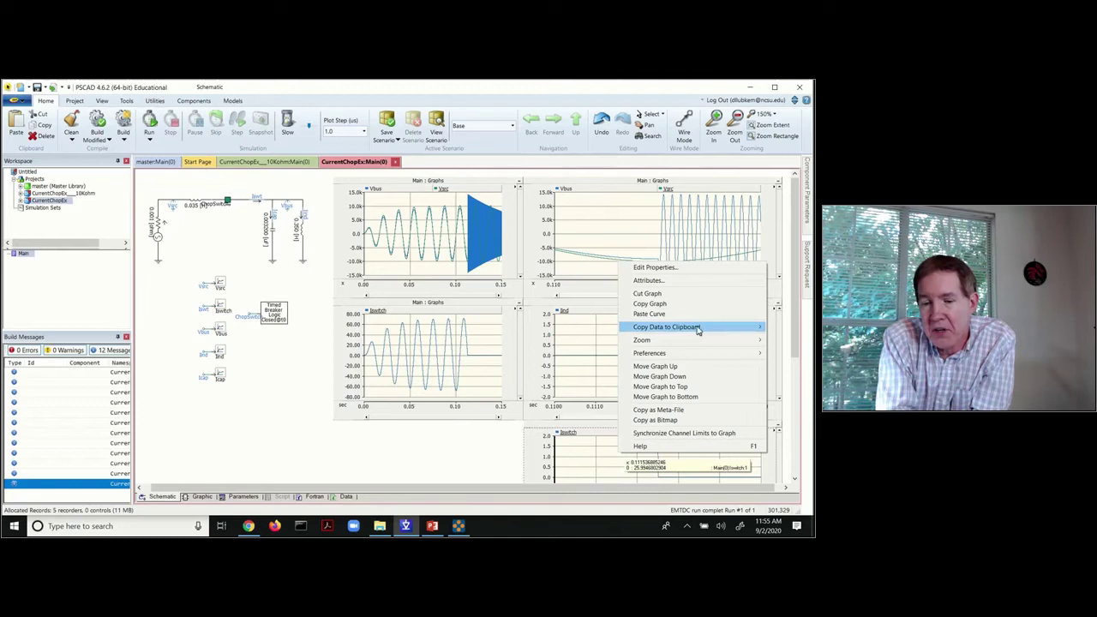
mouse_move(695, 332)
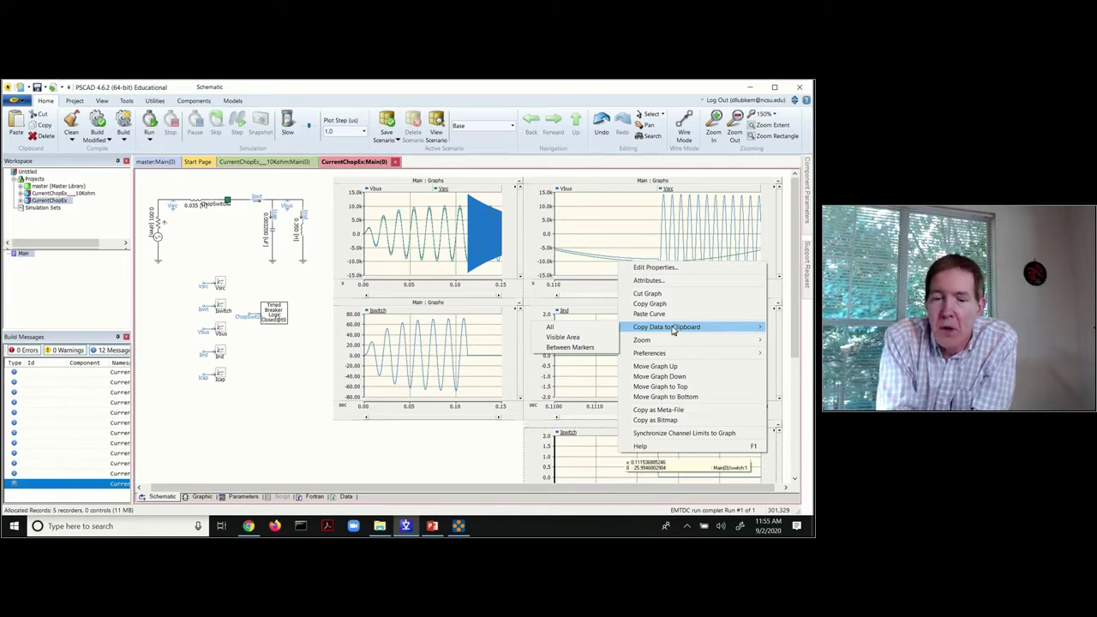
click(562, 329)
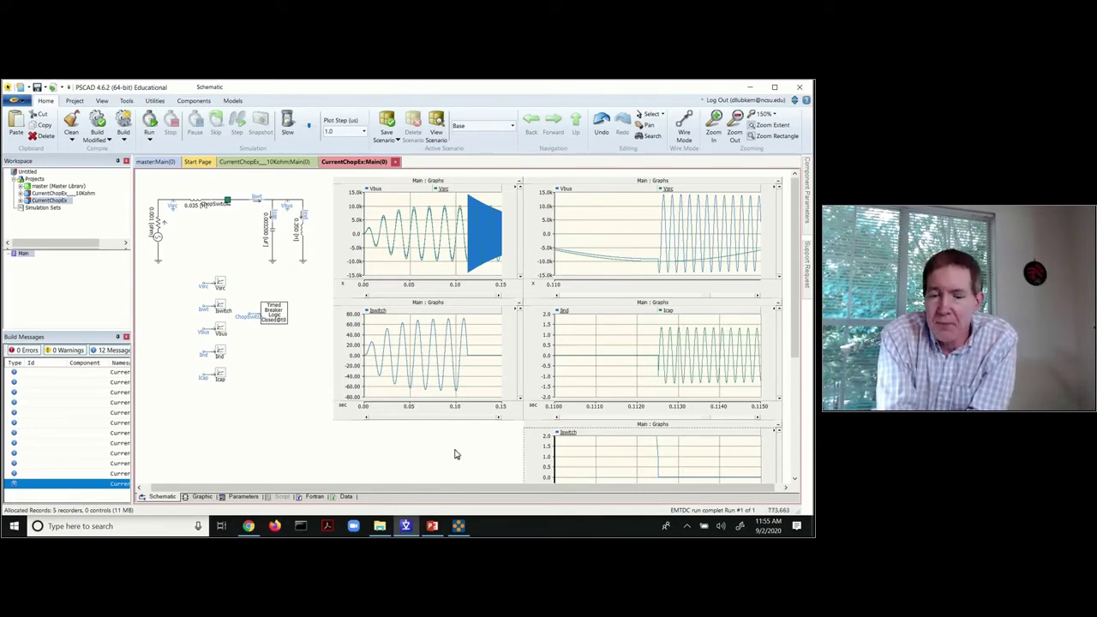
Open the CurrentChopEx_10Kohm case from the workspace.
scroll(456, 454, down, 3)
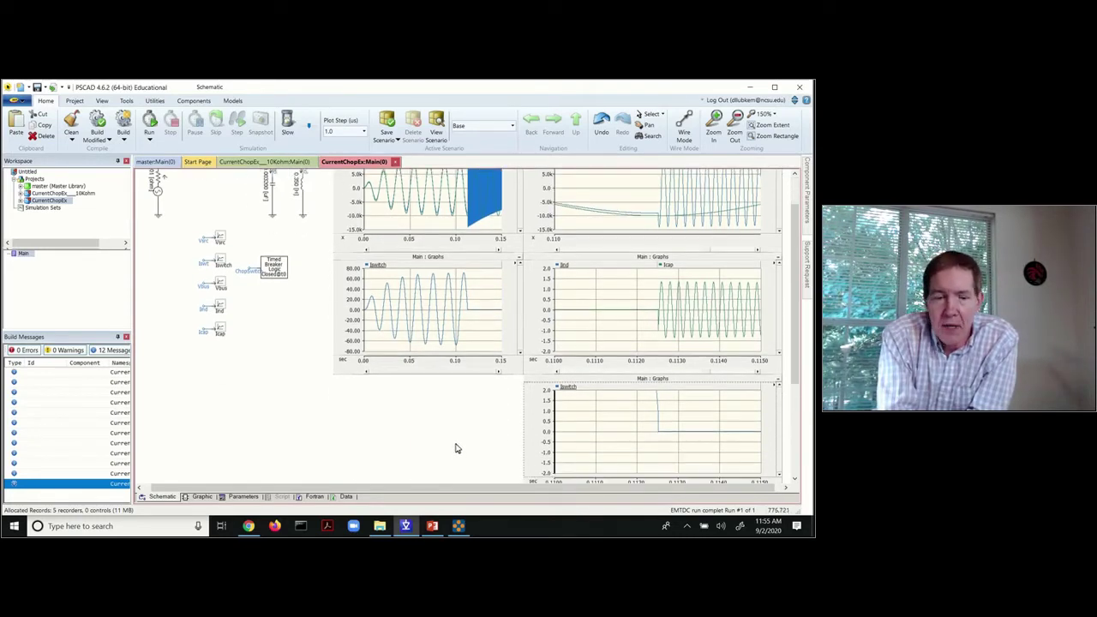
double_click(83, 188)
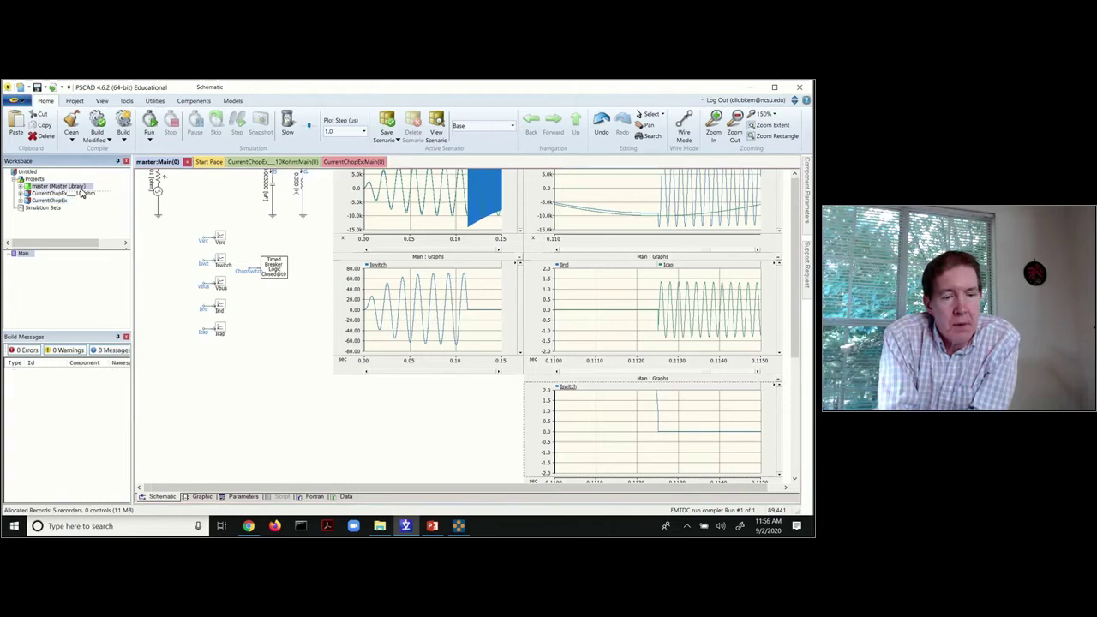
double_click(82, 193)
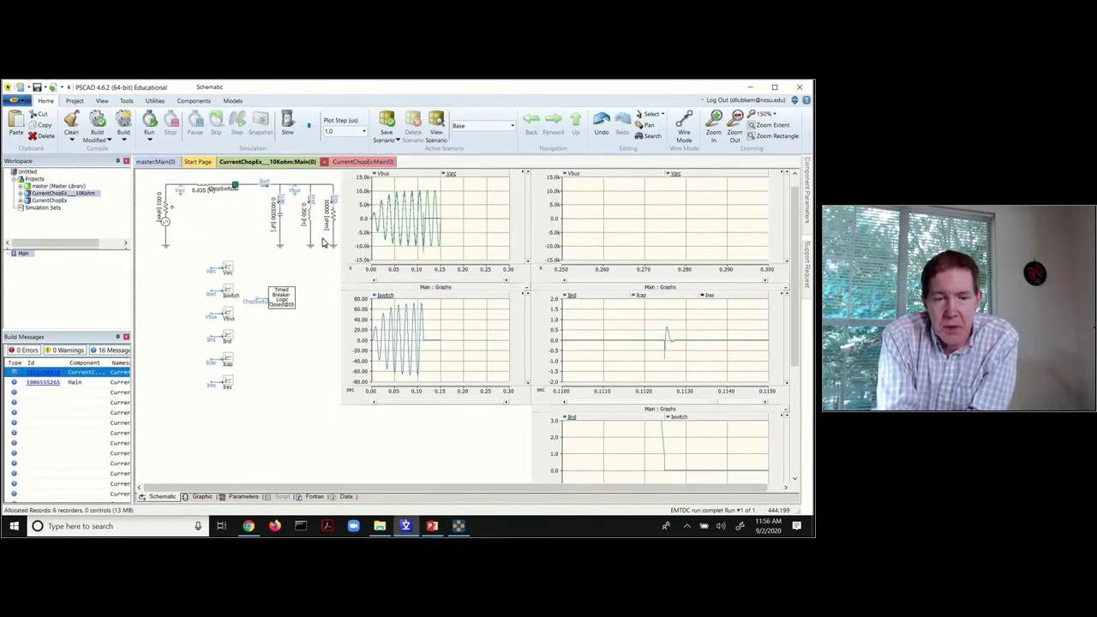
Set the top-left voltage and switch-current graphs' time axes to 0–0.15 s.
double_click(510, 272)
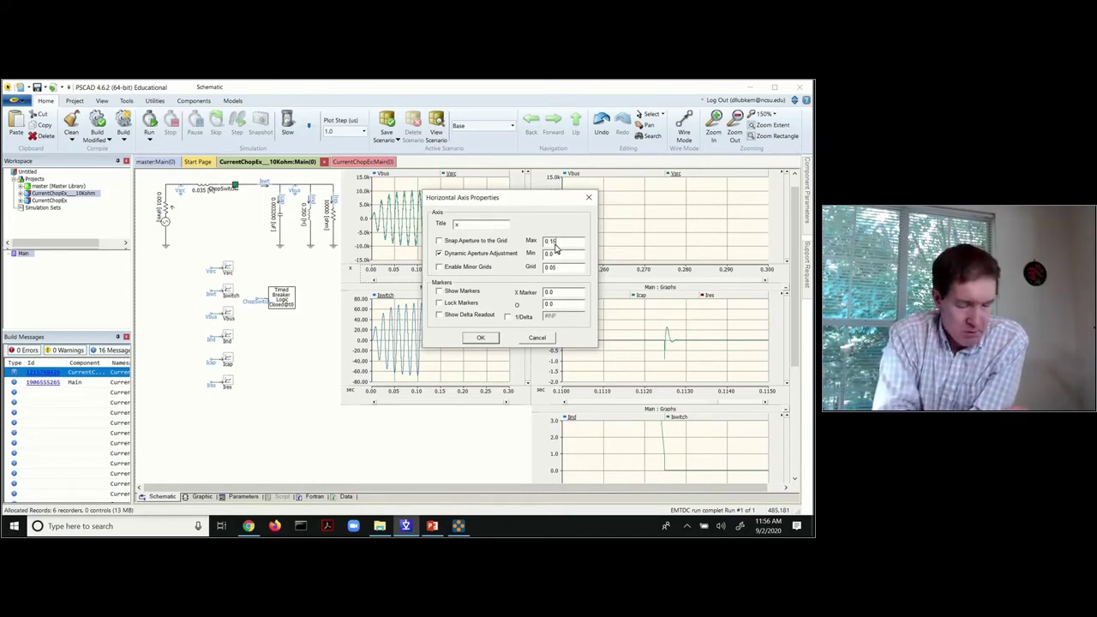
click(486, 340)
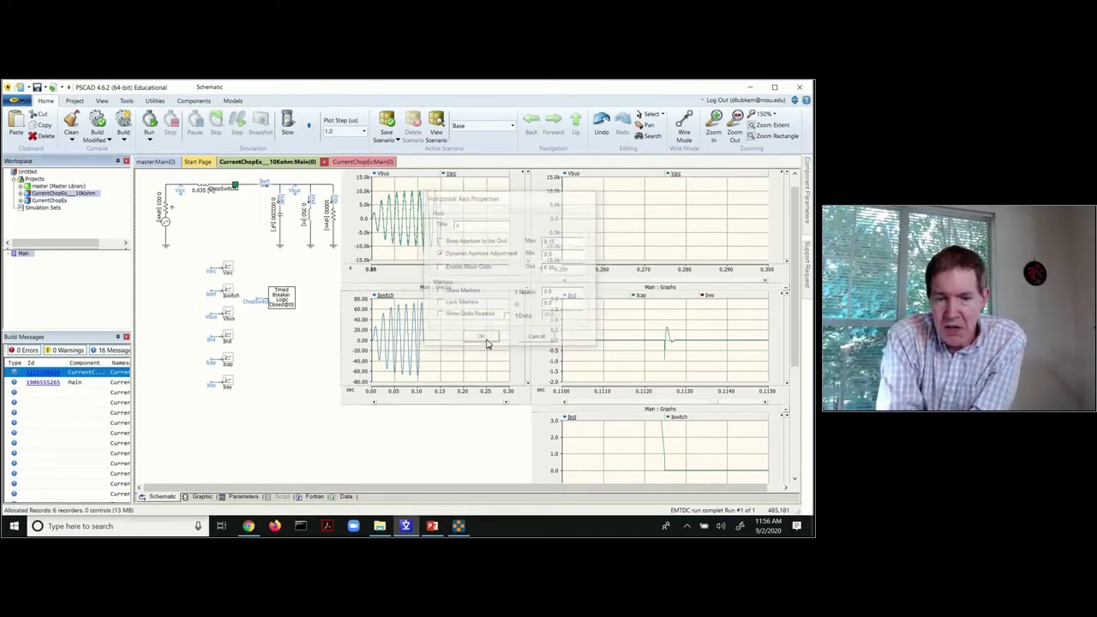
double_click(485, 398)
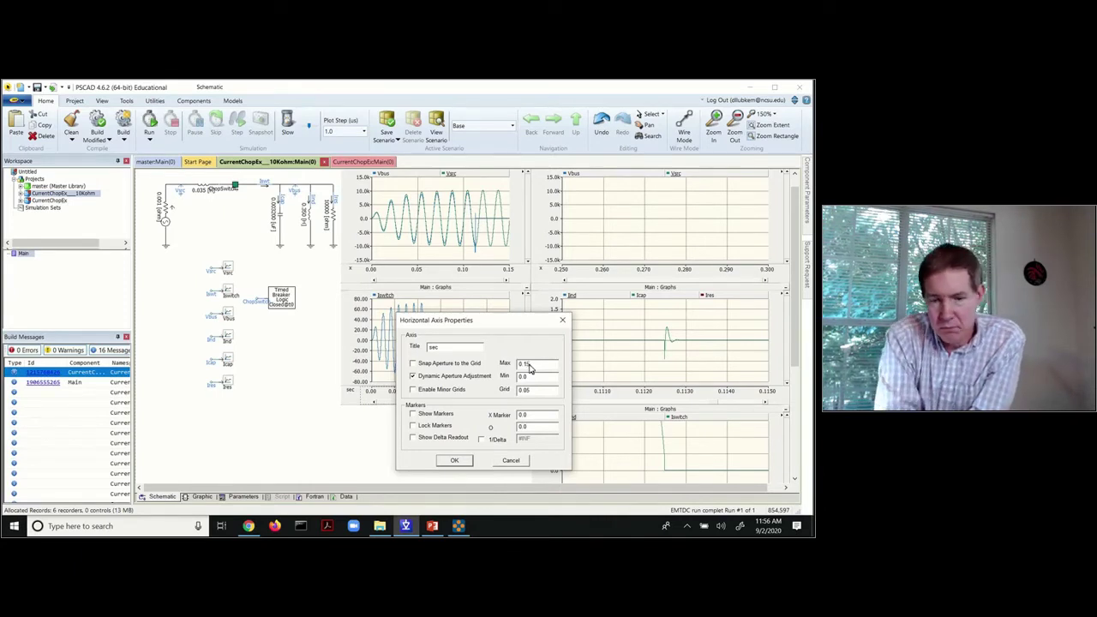
click(454, 461)
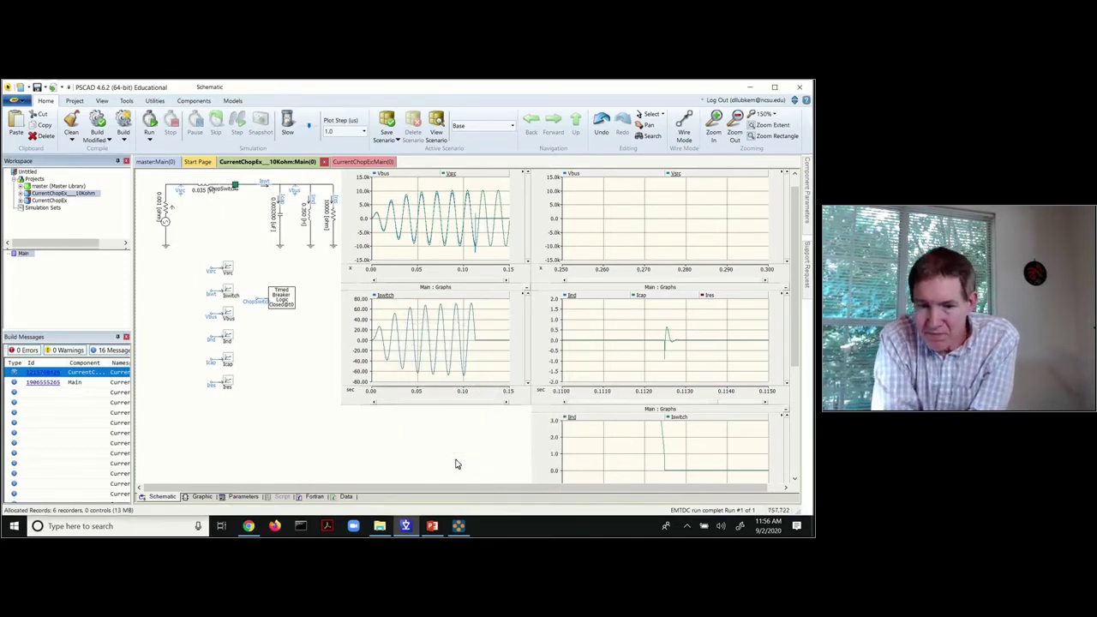
Enter a 0.11 s minimum and 0.115 s maximum for the top-right voltage graph's time axis.
double_click(564, 272)
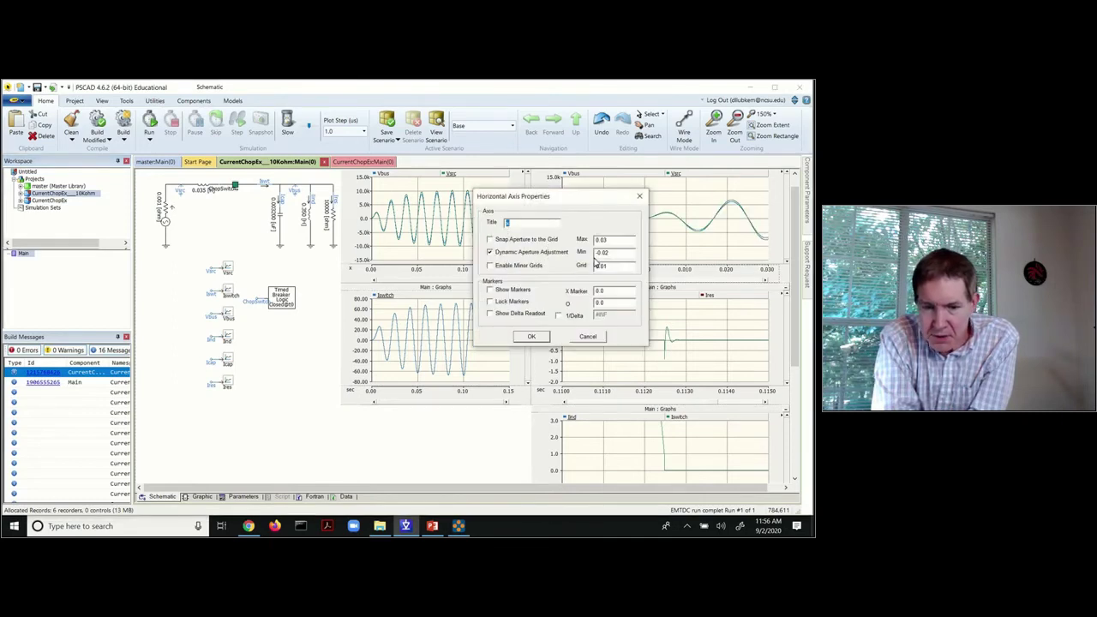
drag(619, 254, 590, 254)
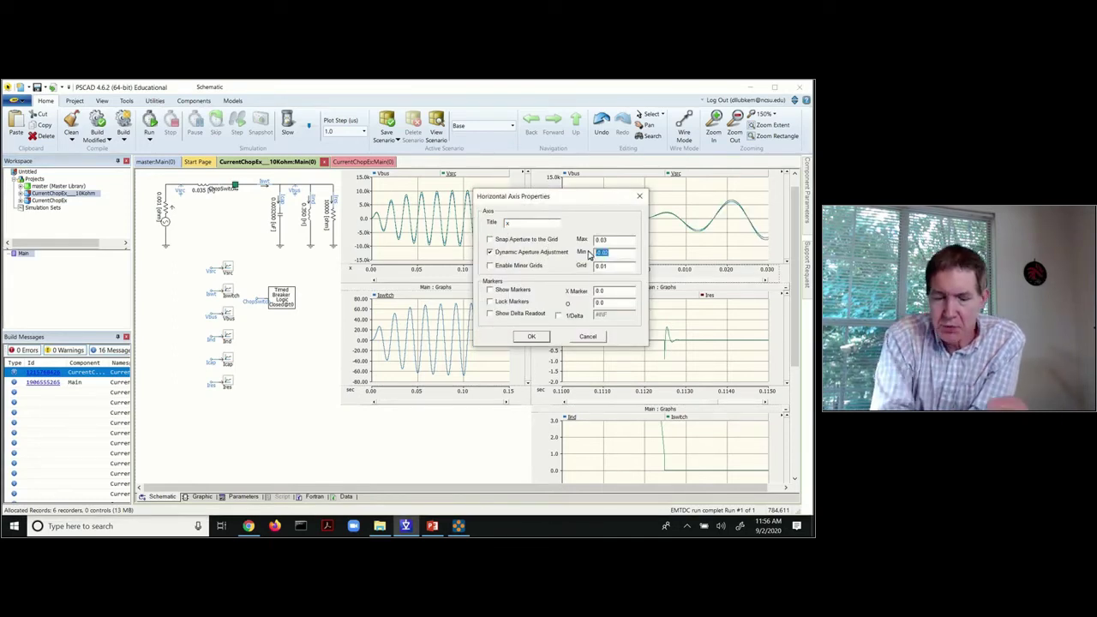
text(0.01)
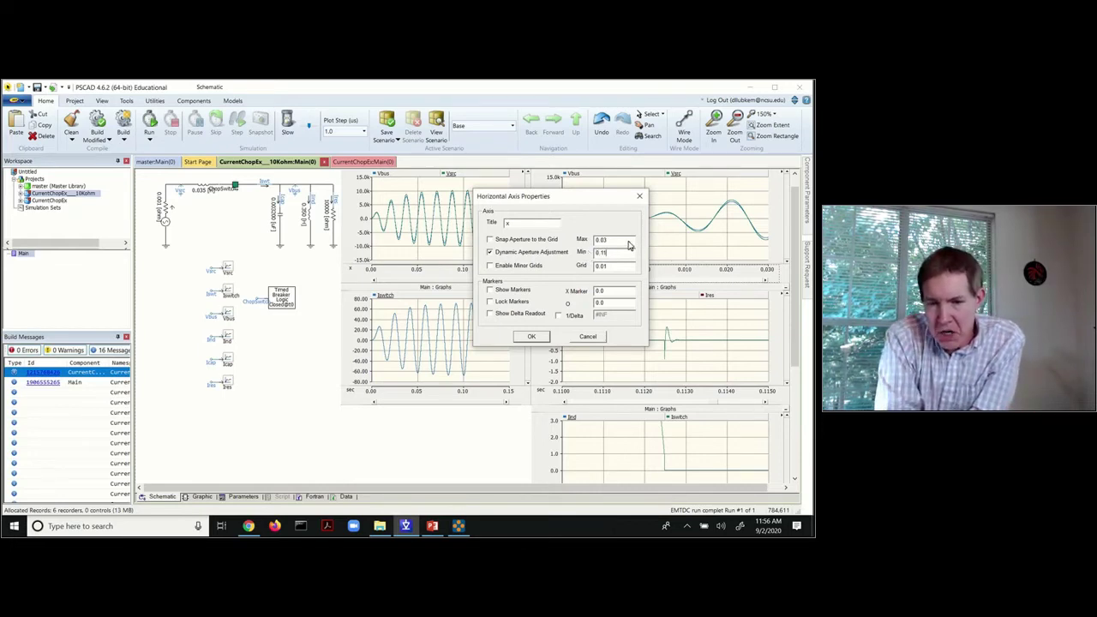
drag(622, 241, 587, 244)
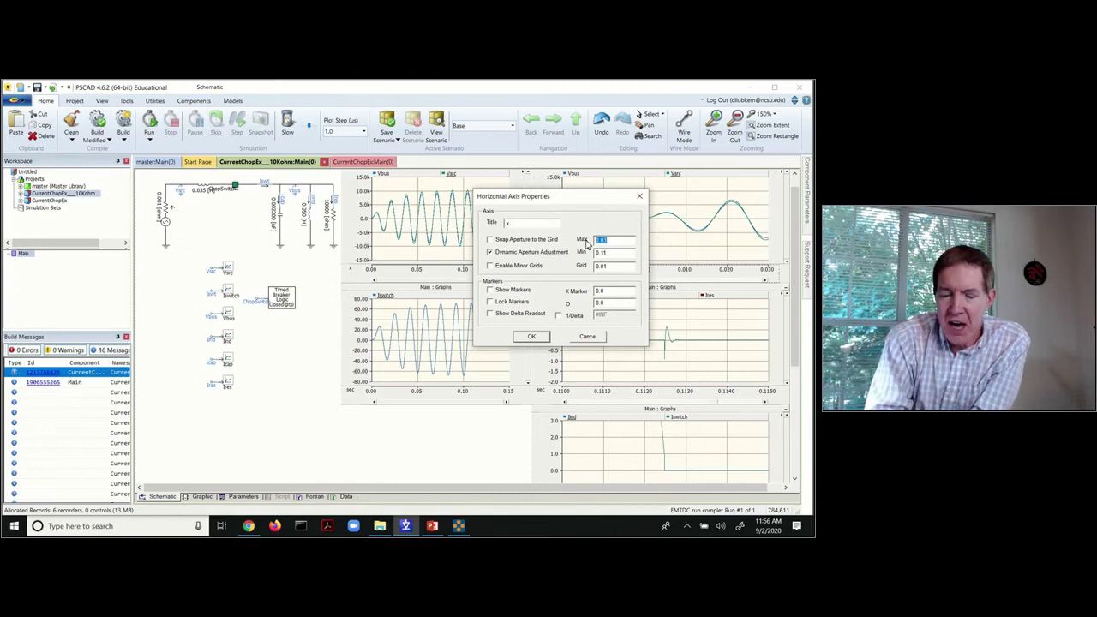
text(0)
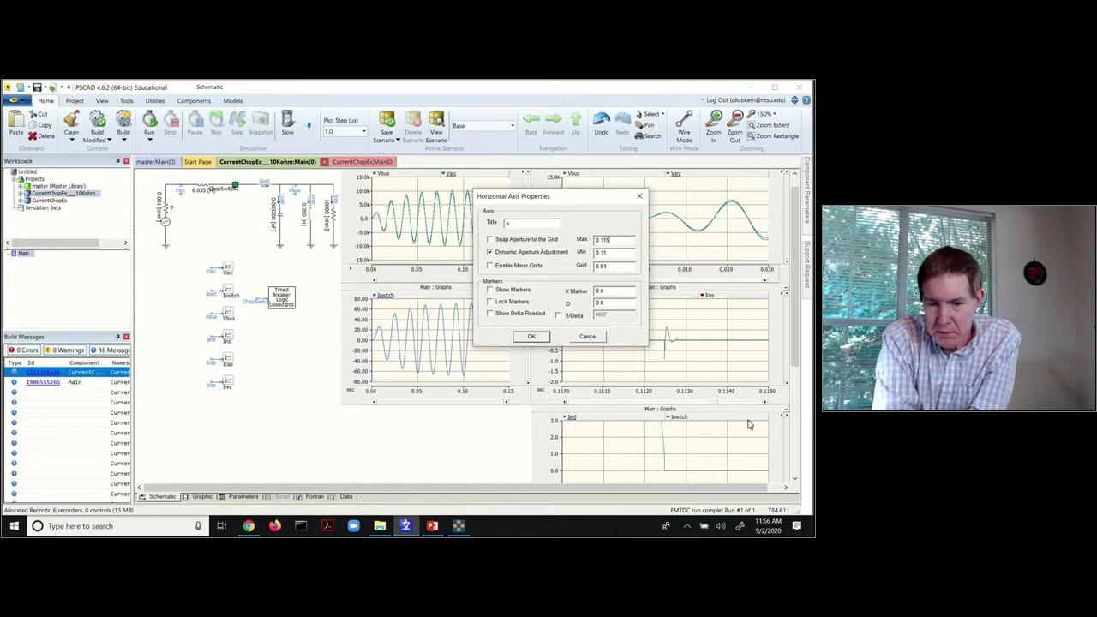
Apply the 0.11–0.115 s window to the top-right graph and hide its Varc trace.
click(532, 337)
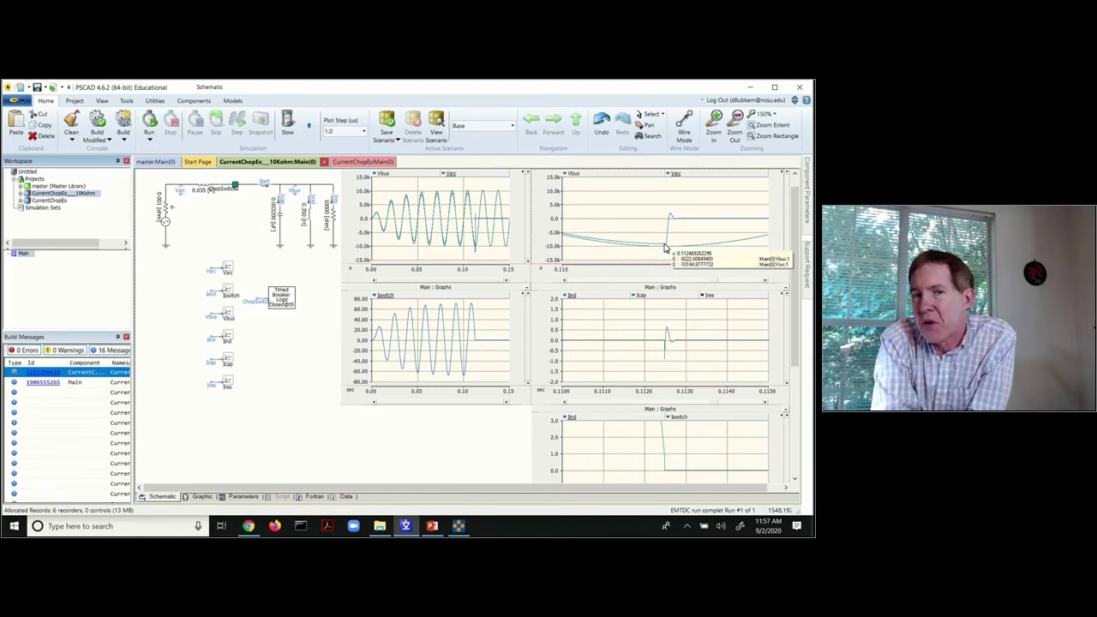
mouse_move(681, 179)
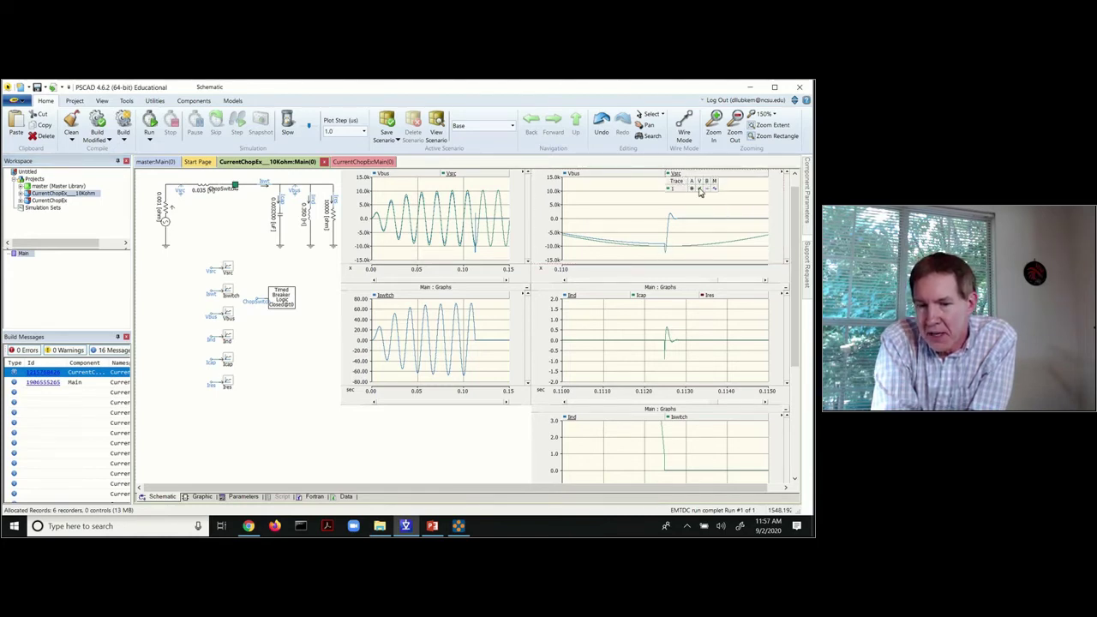
click(701, 188)
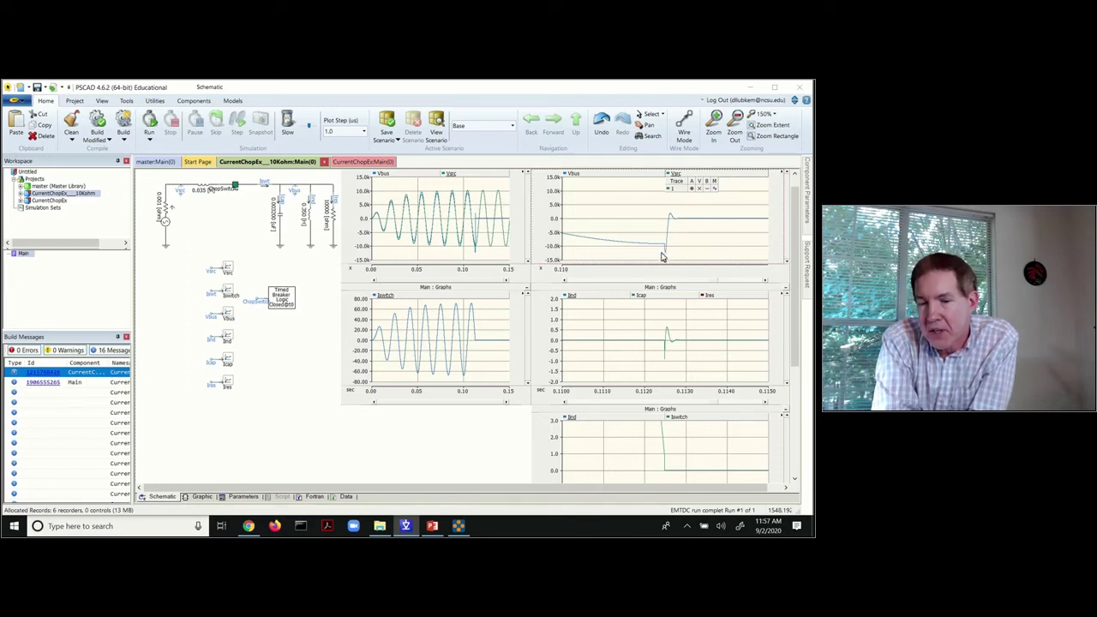
mouse_move(662, 258)
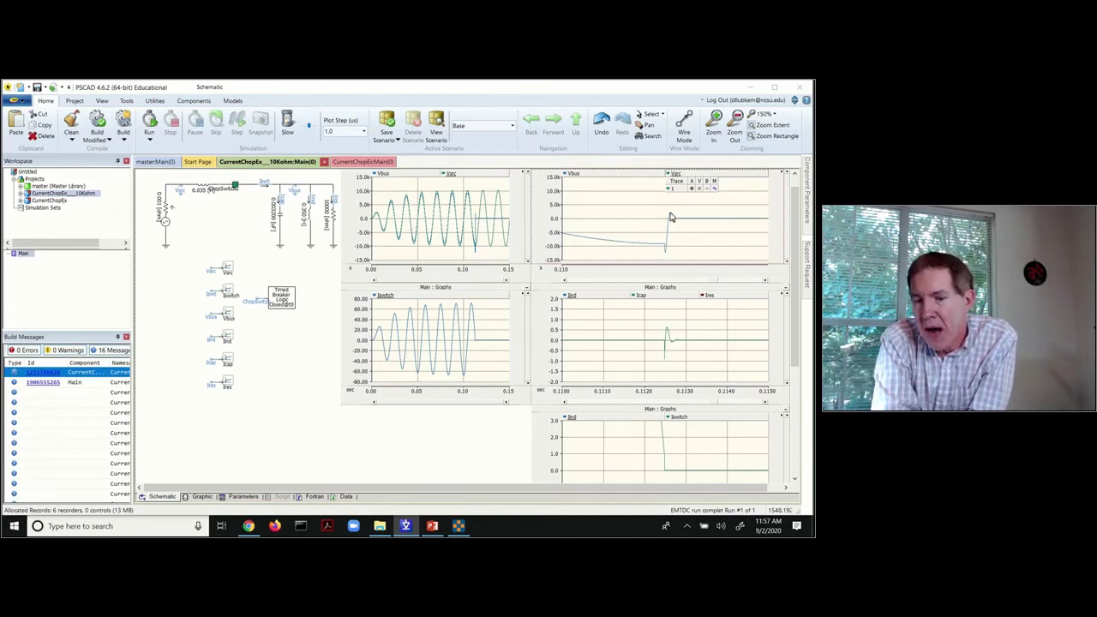
mouse_move(676, 219)
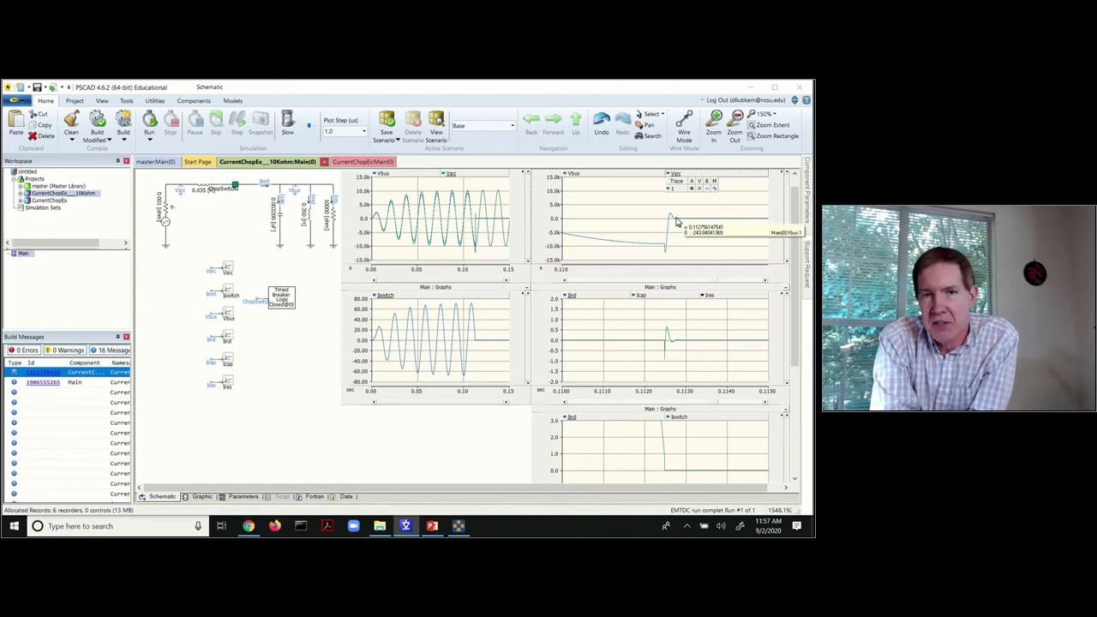
mouse_move(714, 221)
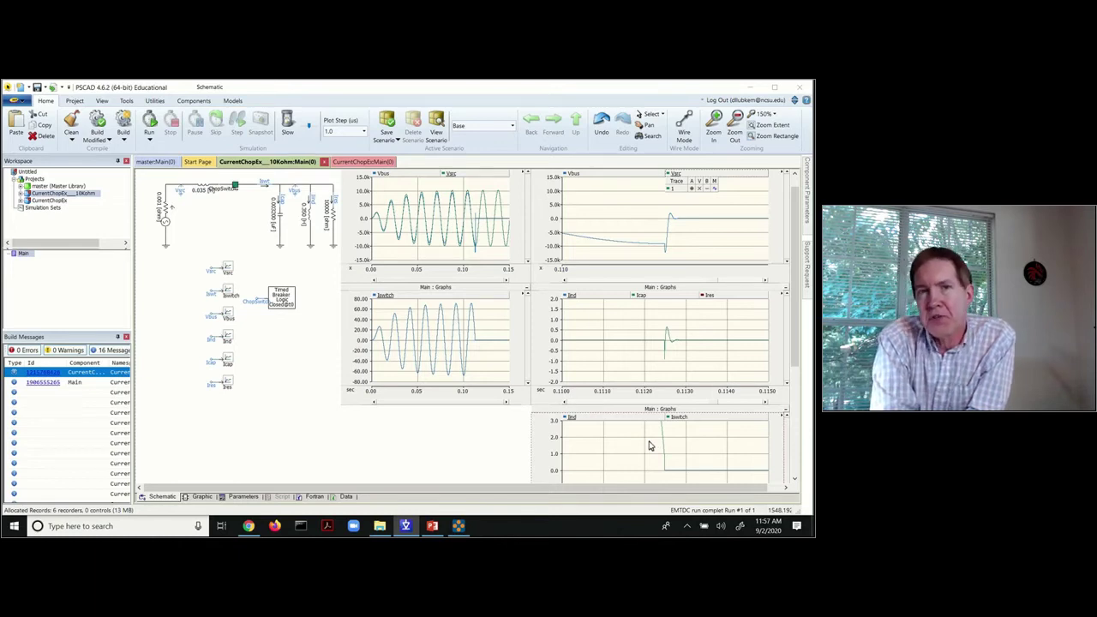
mouse_move(649, 446)
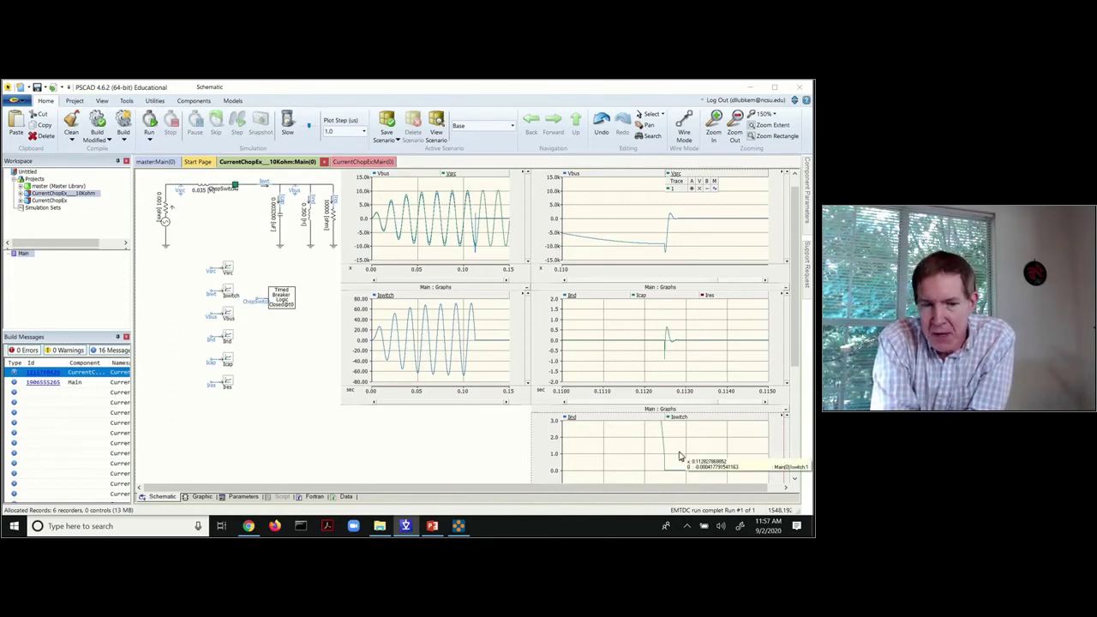
double_click(284, 303)
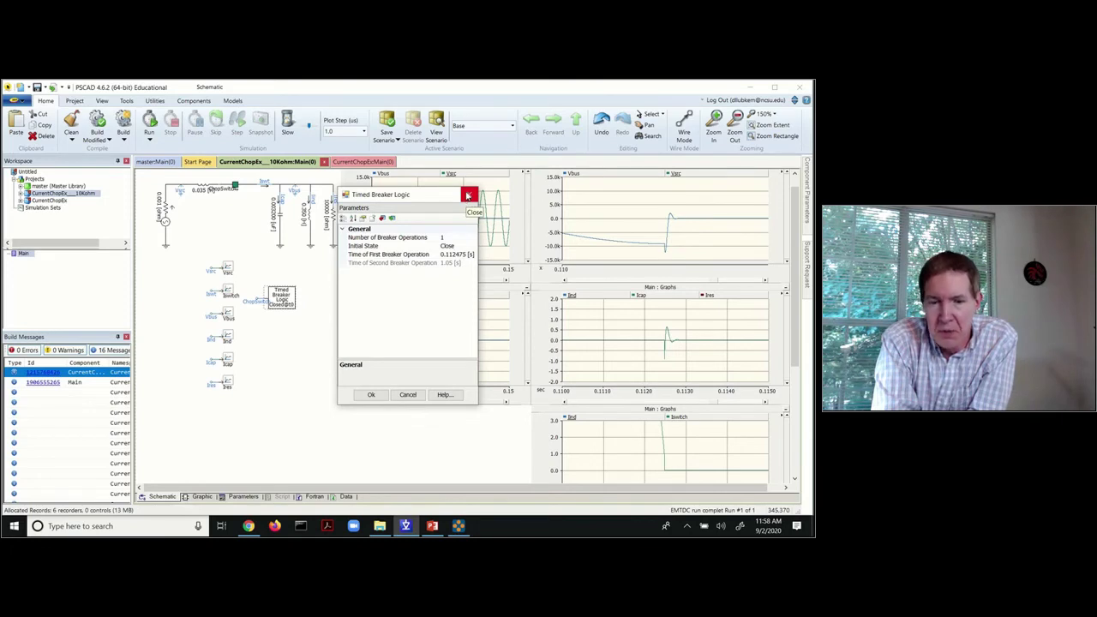
click(467, 196)
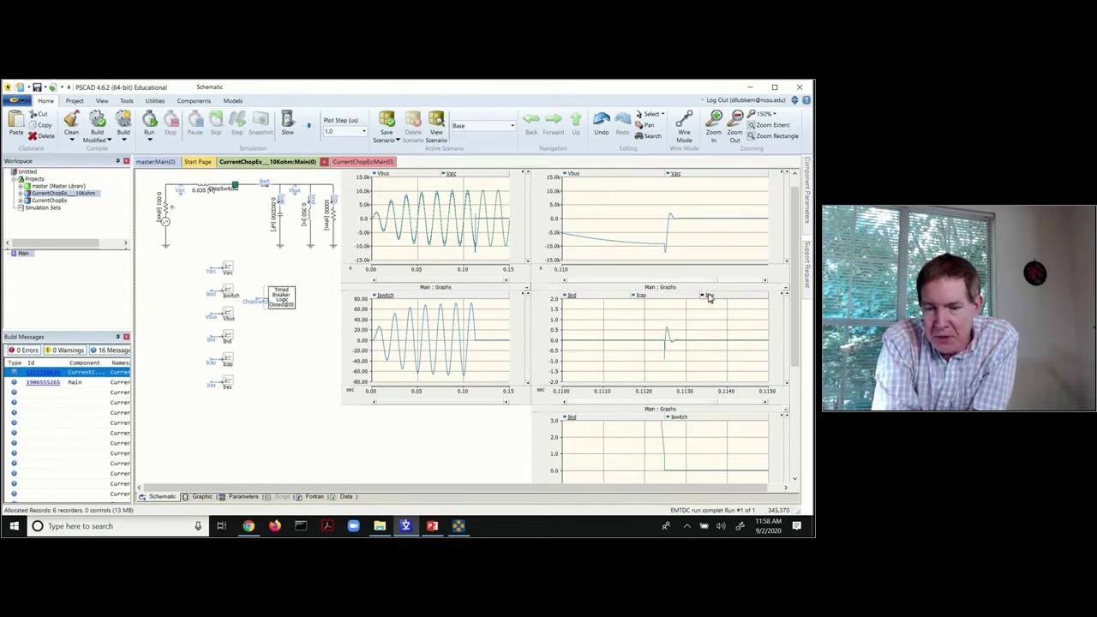
mouse_move(708, 296)
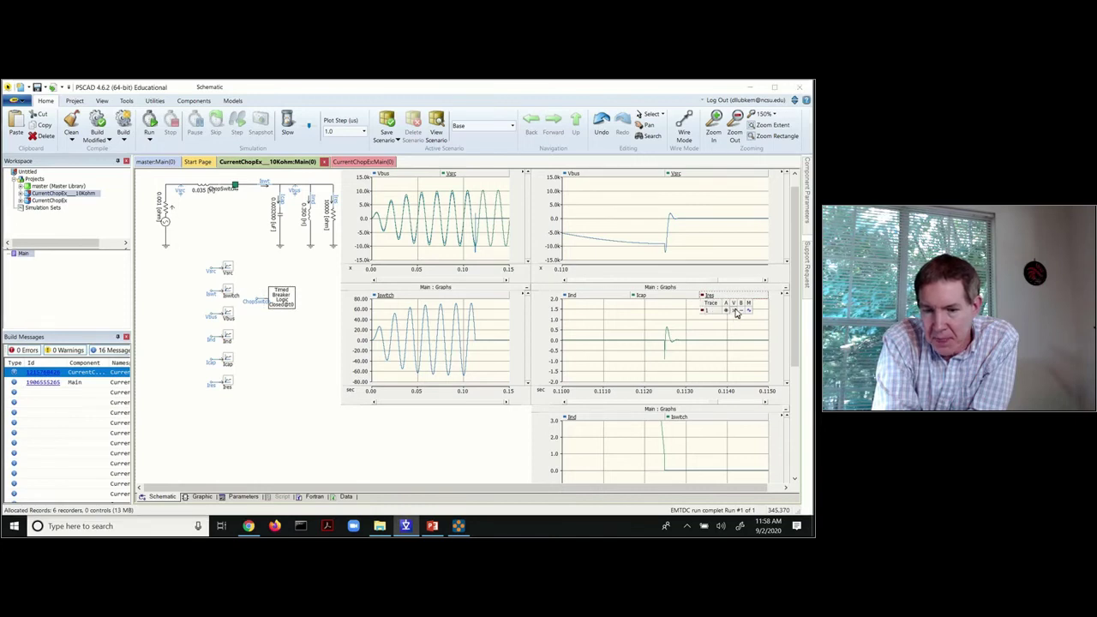
click(736, 314)
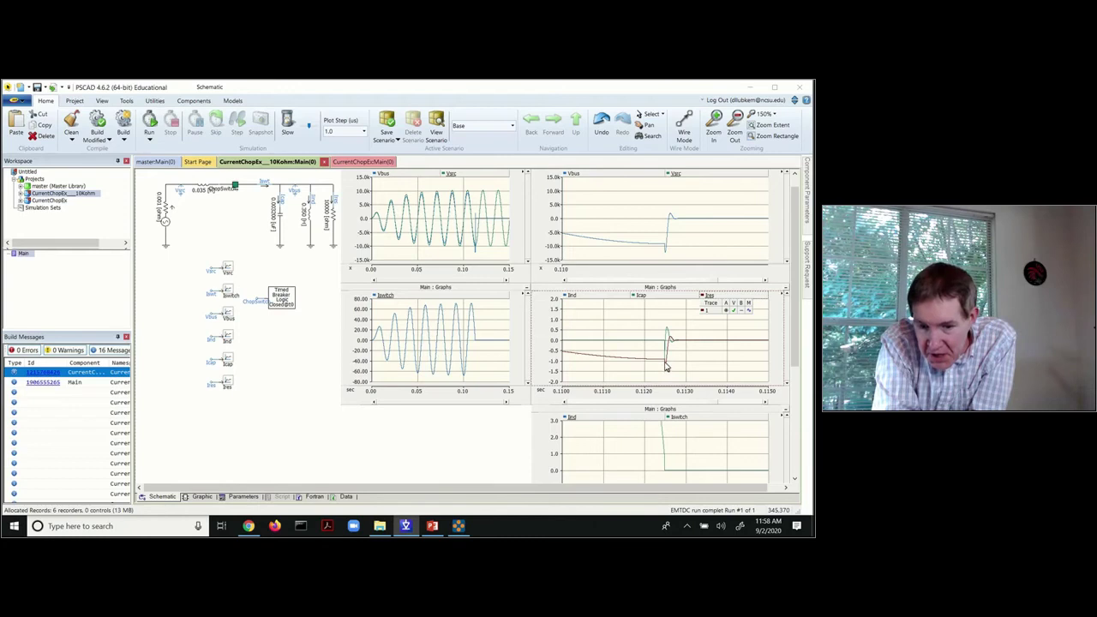
mouse_move(665, 365)
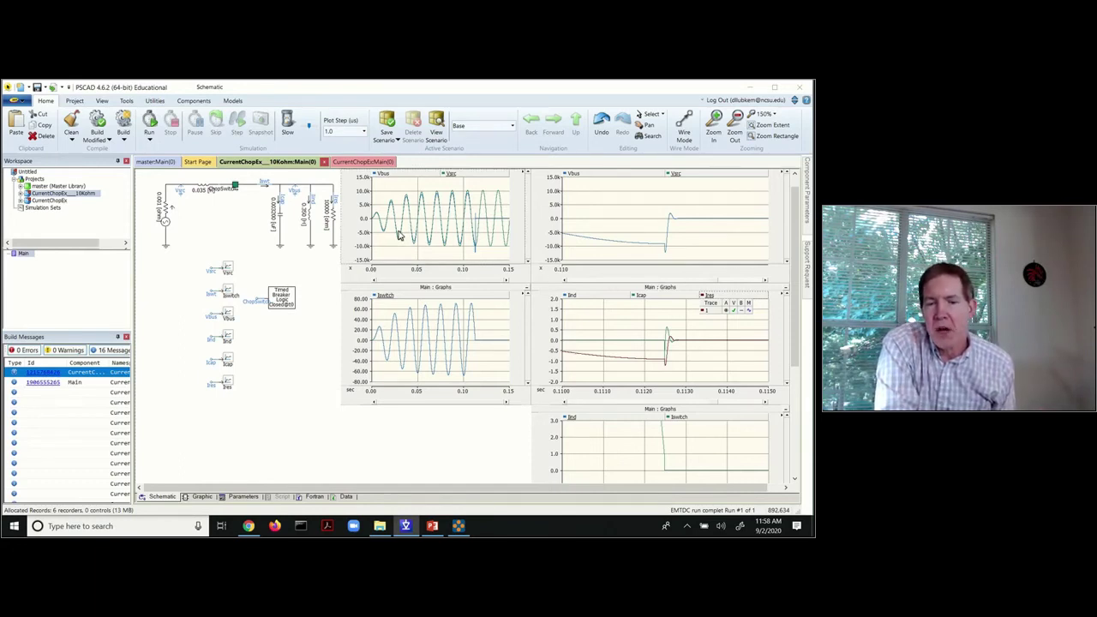
mouse_move(396, 235)
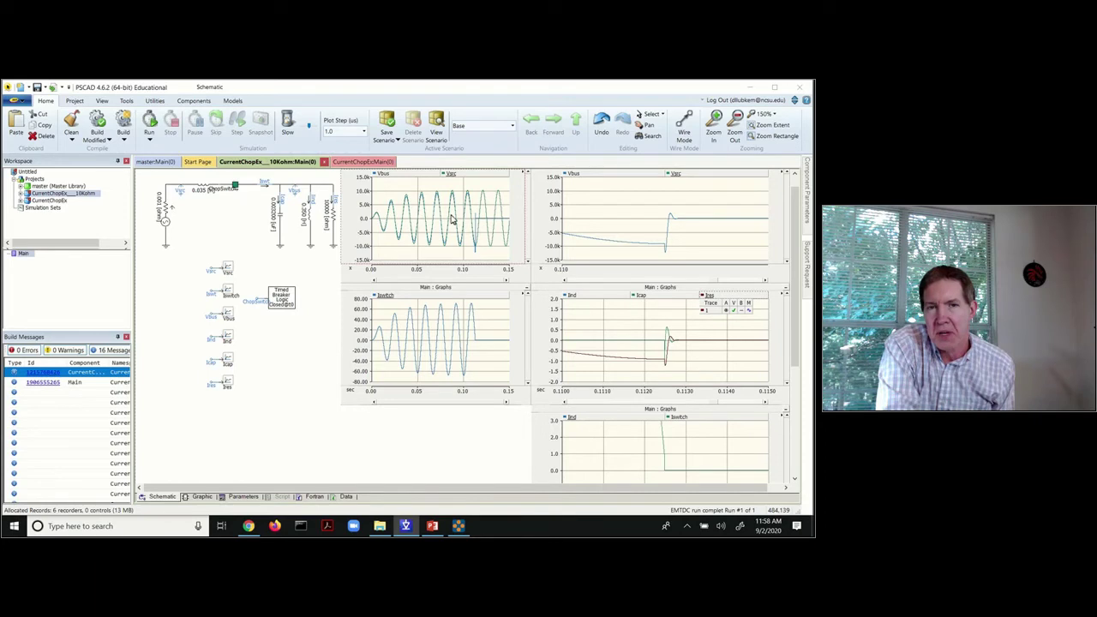
Open CurrentChopEx's main schematic and cap the Iswitch graph's time axis at 0.15 s.
double_click(55, 201)
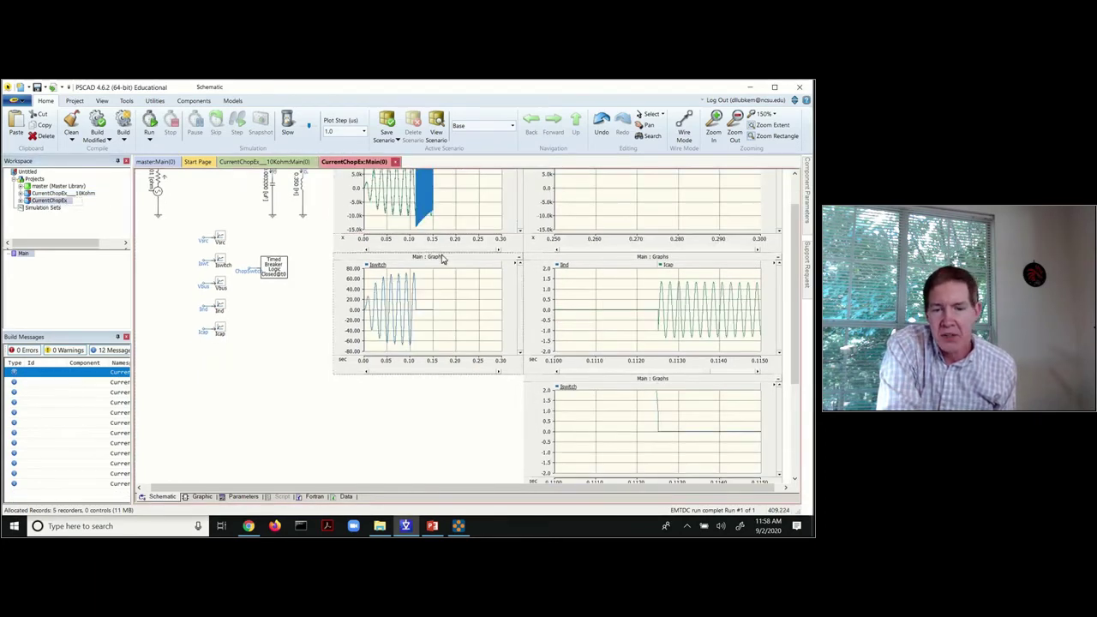
scroll(515, 291, up, 1)
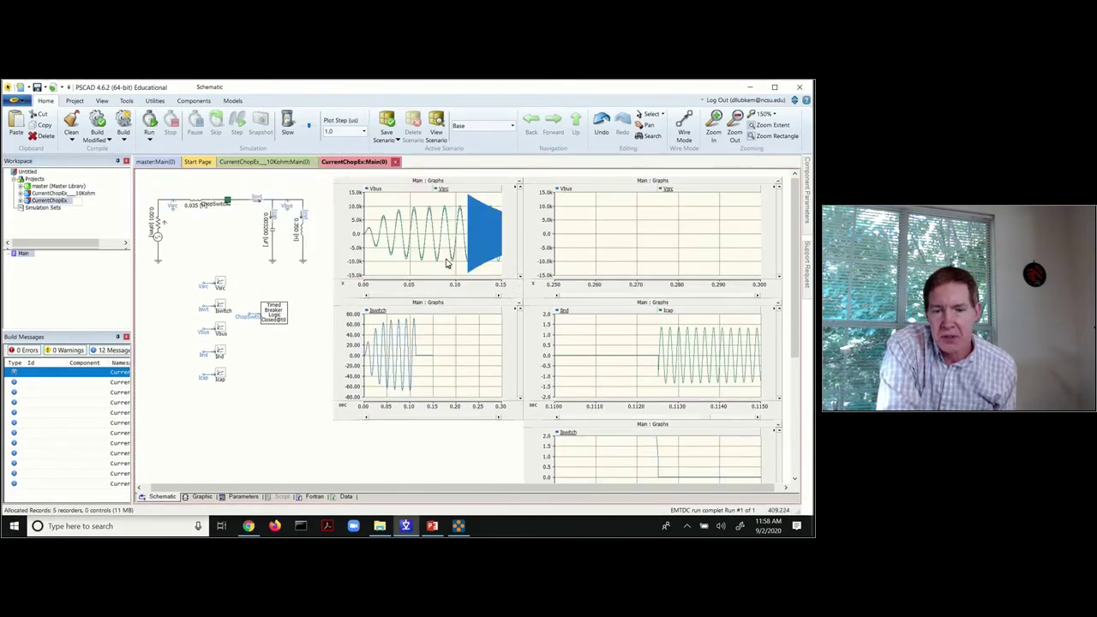
double_click(434, 413)
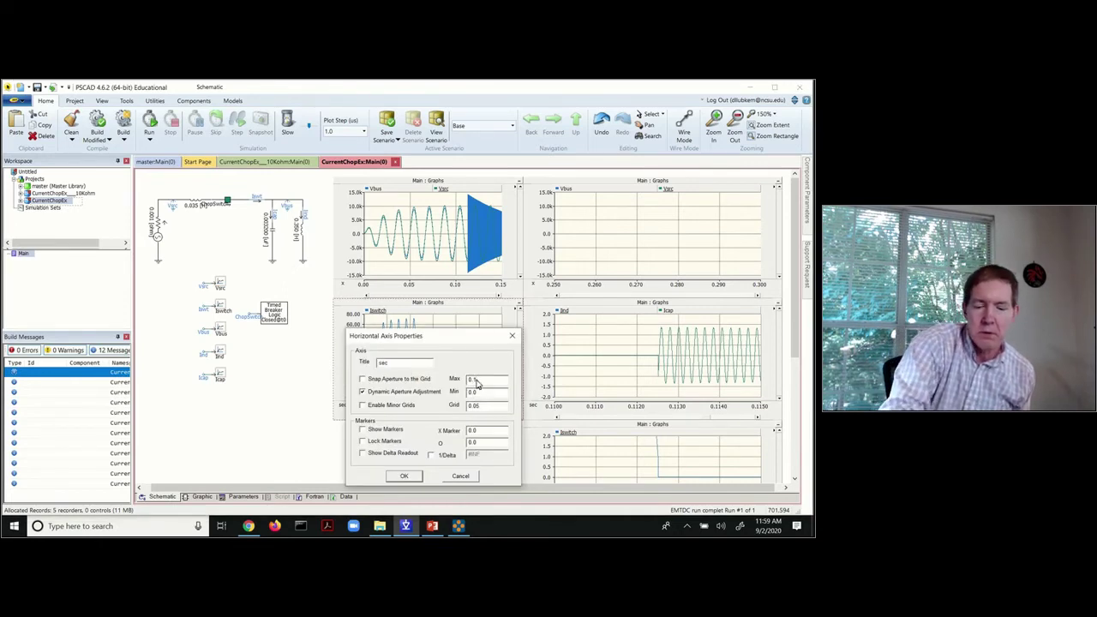
click(411, 479)
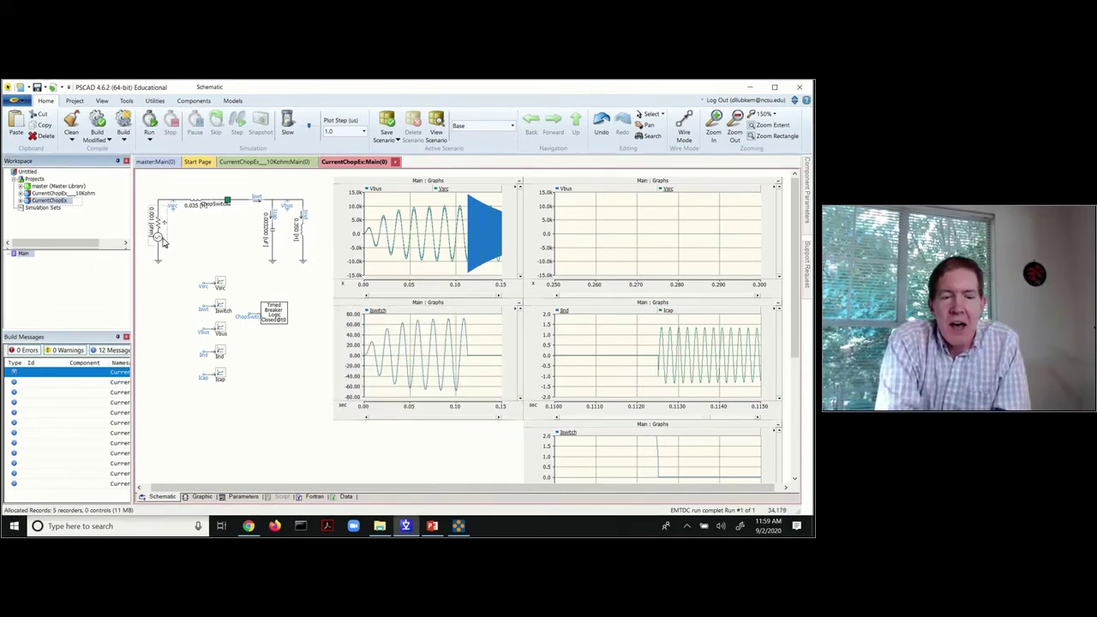
double_click(160, 240)
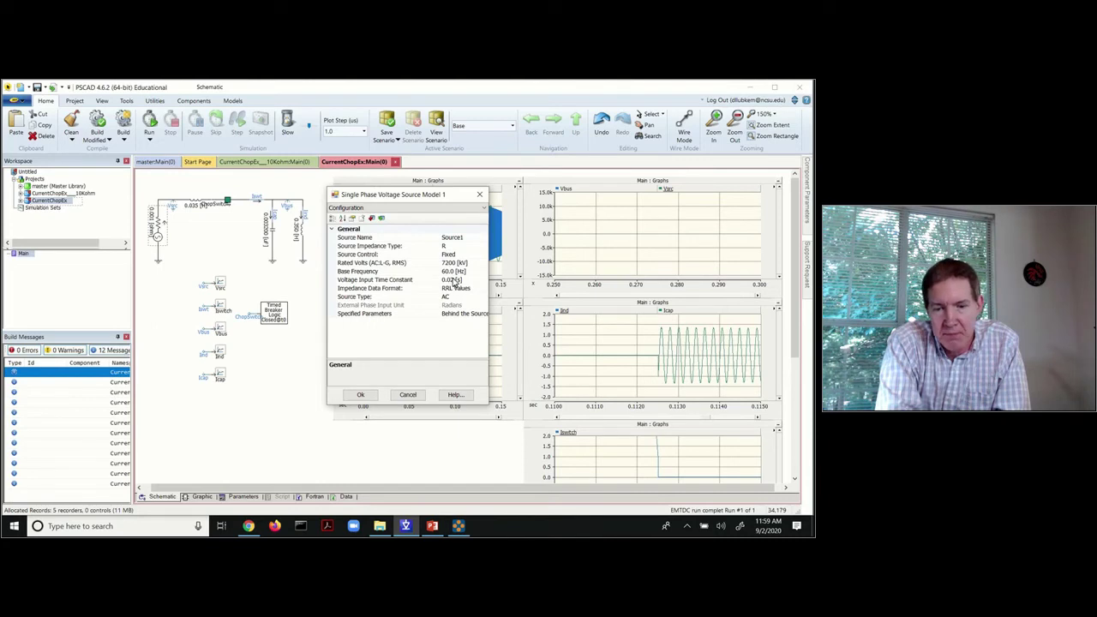
click(454, 281)
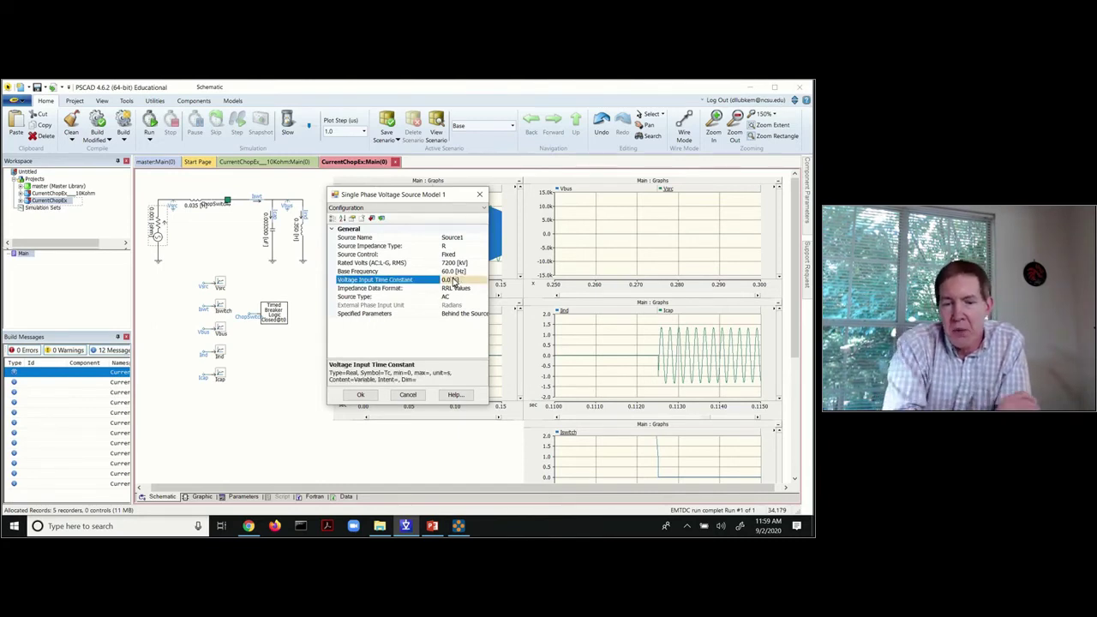
click(361, 395)
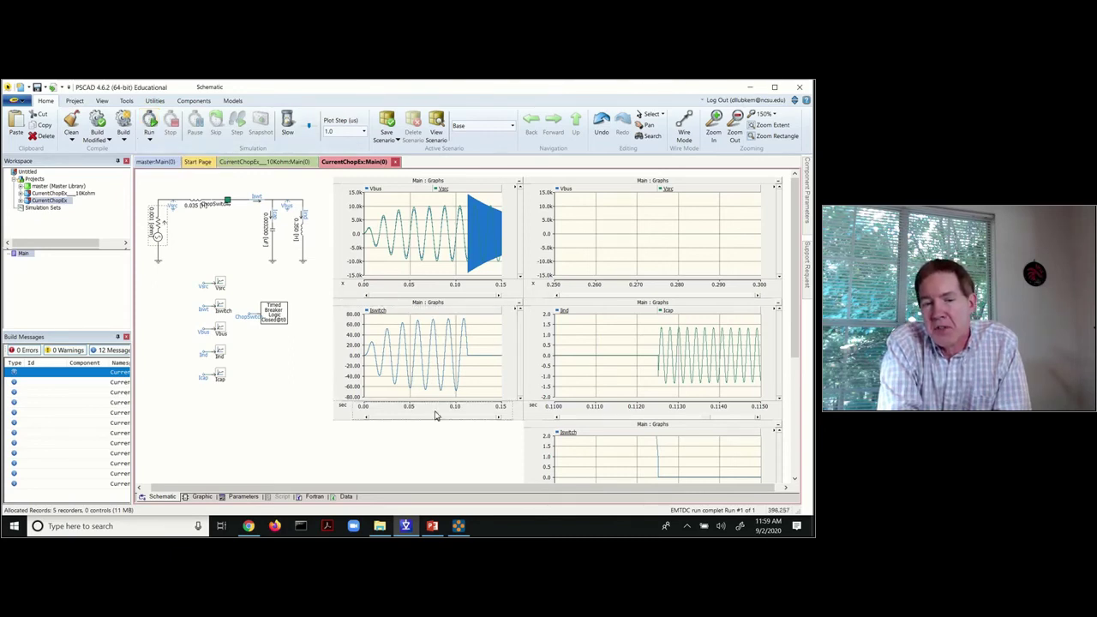
Run the EMTDC simulation of CurrentChopEx again from the Home ribbon.
click(152, 125)
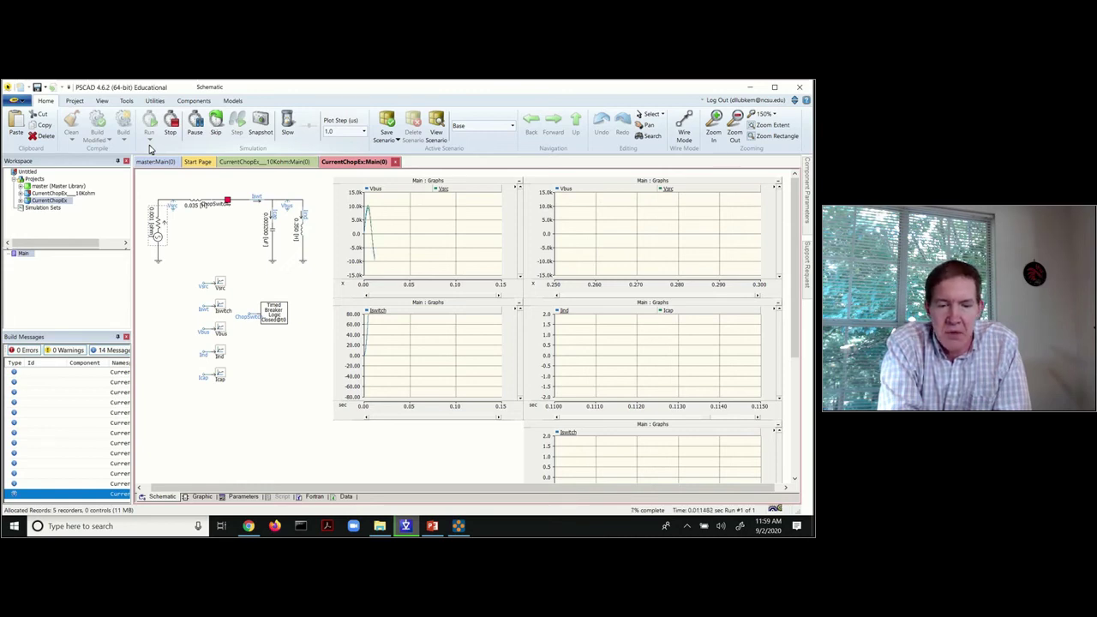
Change the Iswitch graph's Ymax from 80 to 160 in Overlay Graph Properties.
double_click(352, 321)
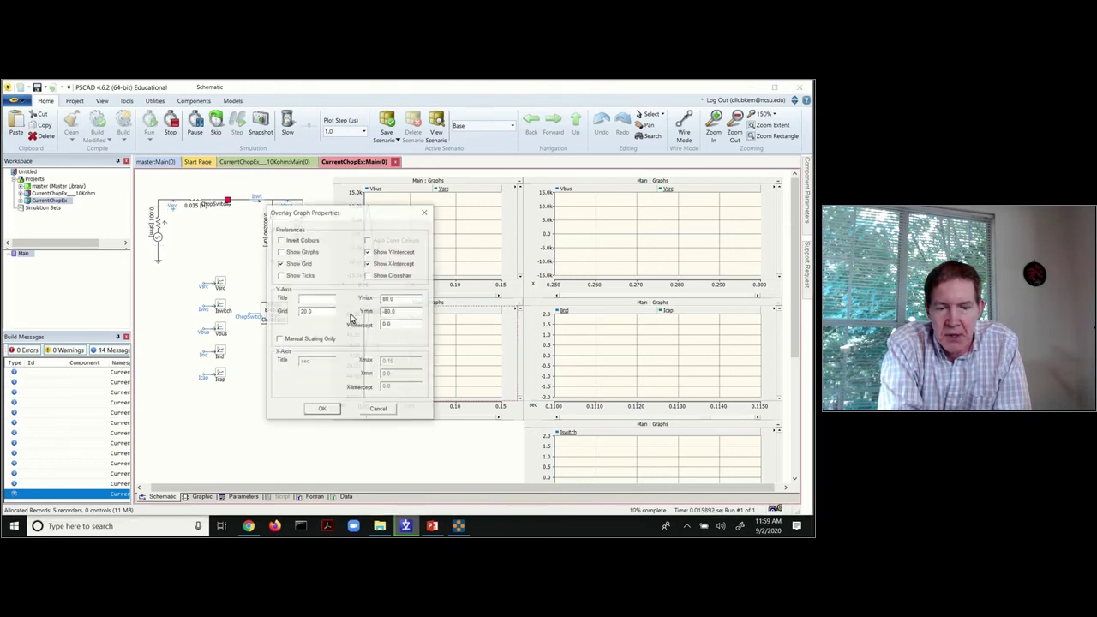
double_click(382, 300)
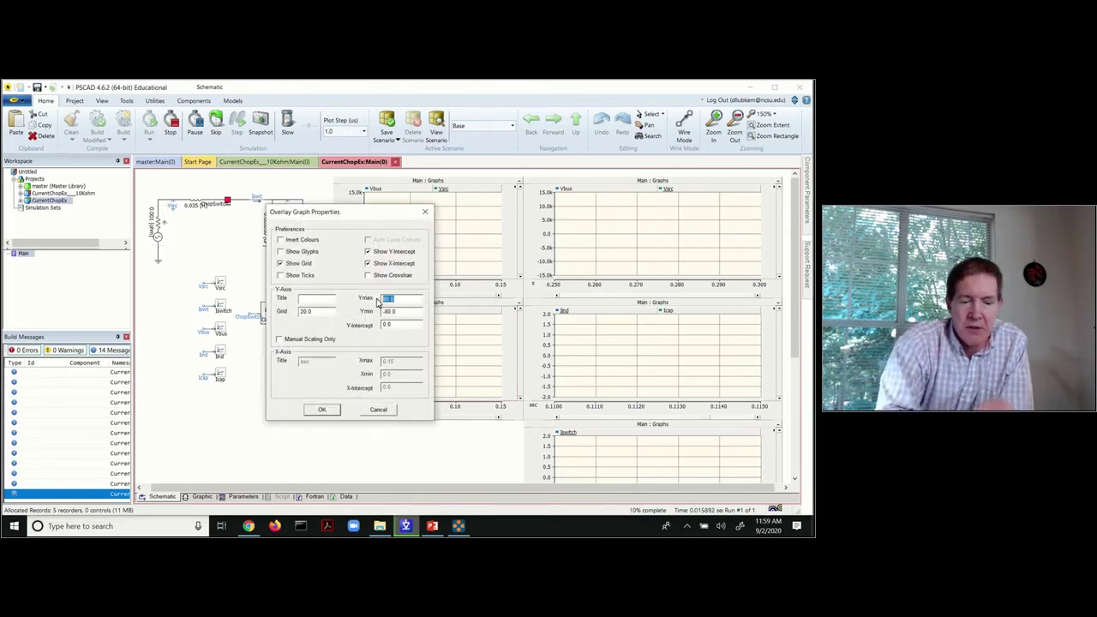
text(1)
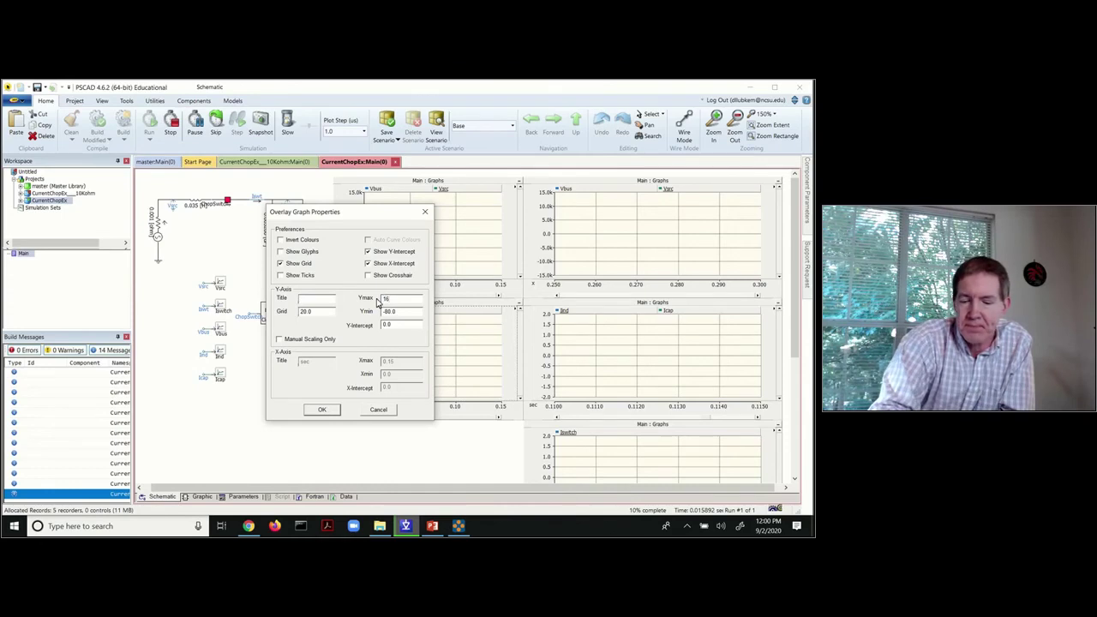
text(60)
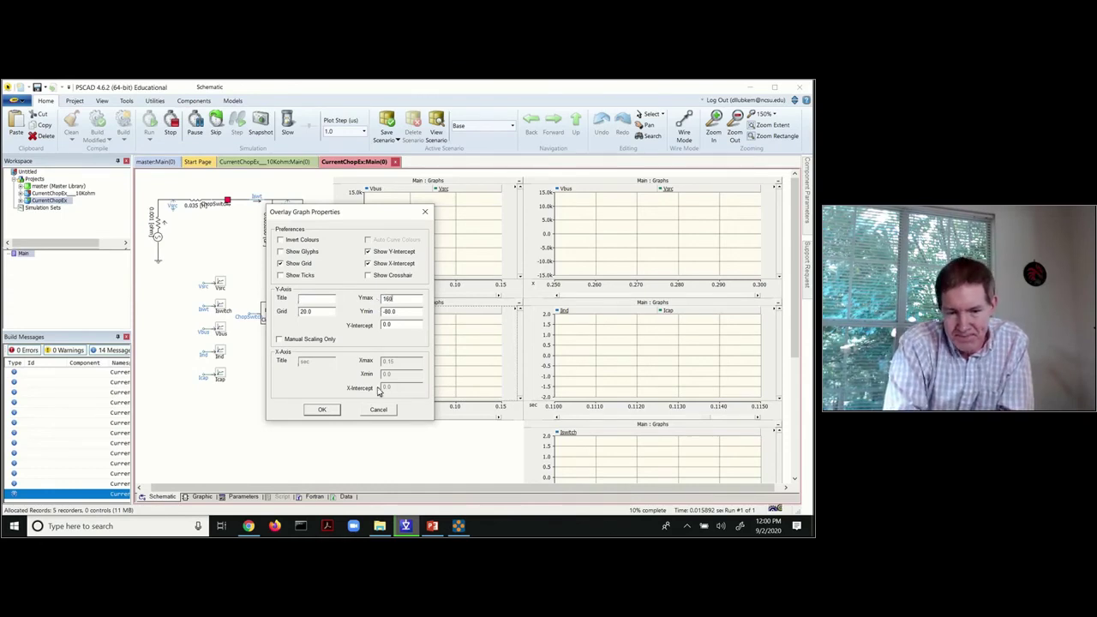
click(321, 411)
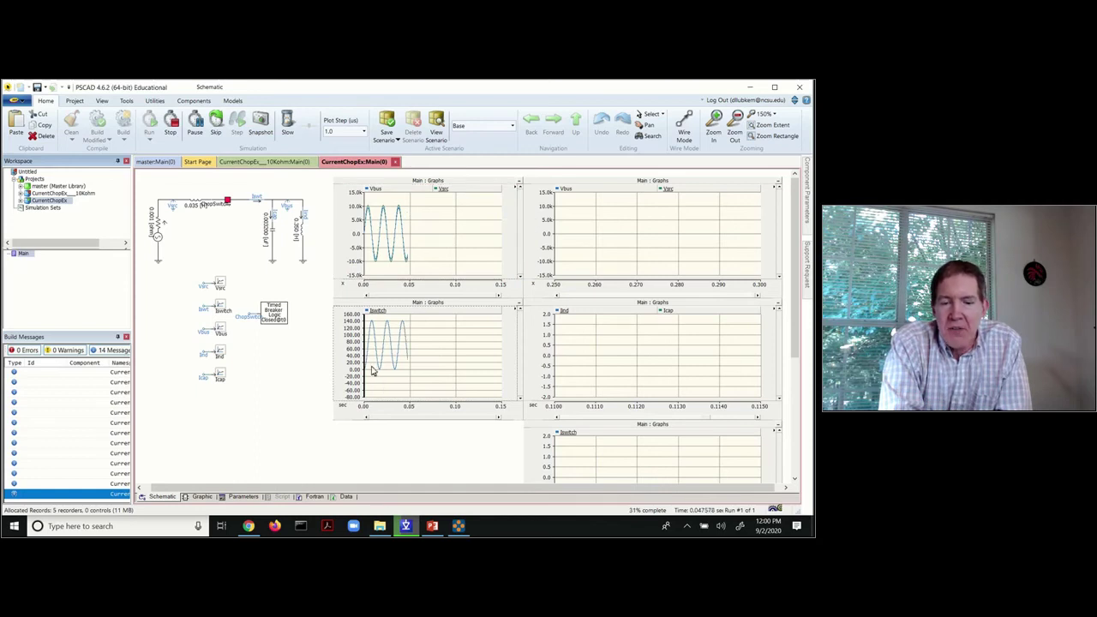
Watch the run advance, reading Iswitch values as the current chops near 0.12 s.
mouse_move(372, 369)
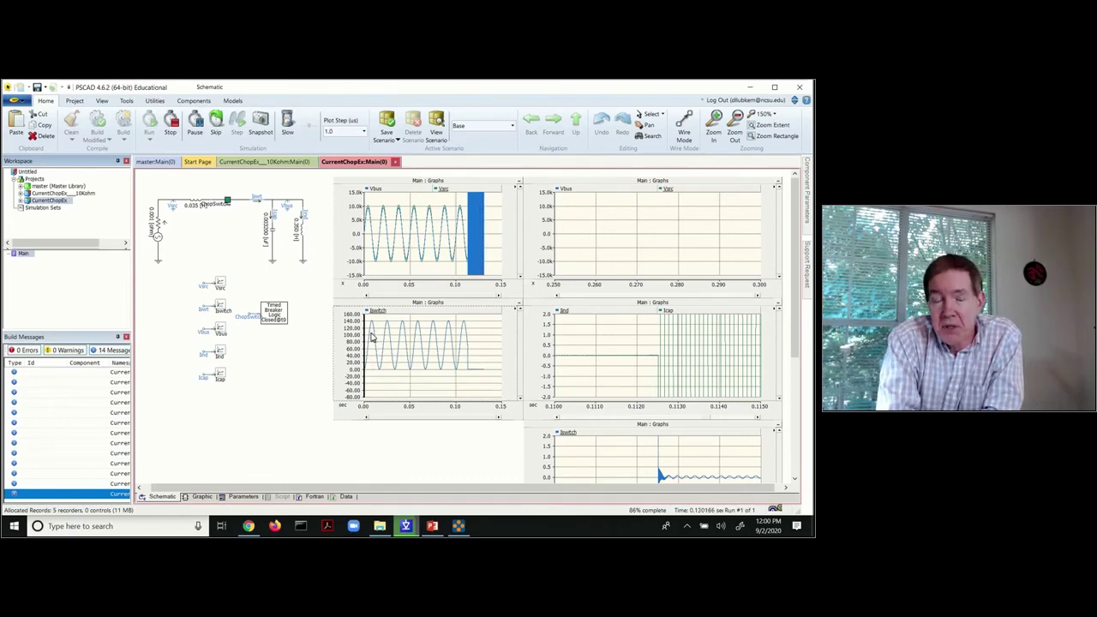
mouse_move(395, 349)
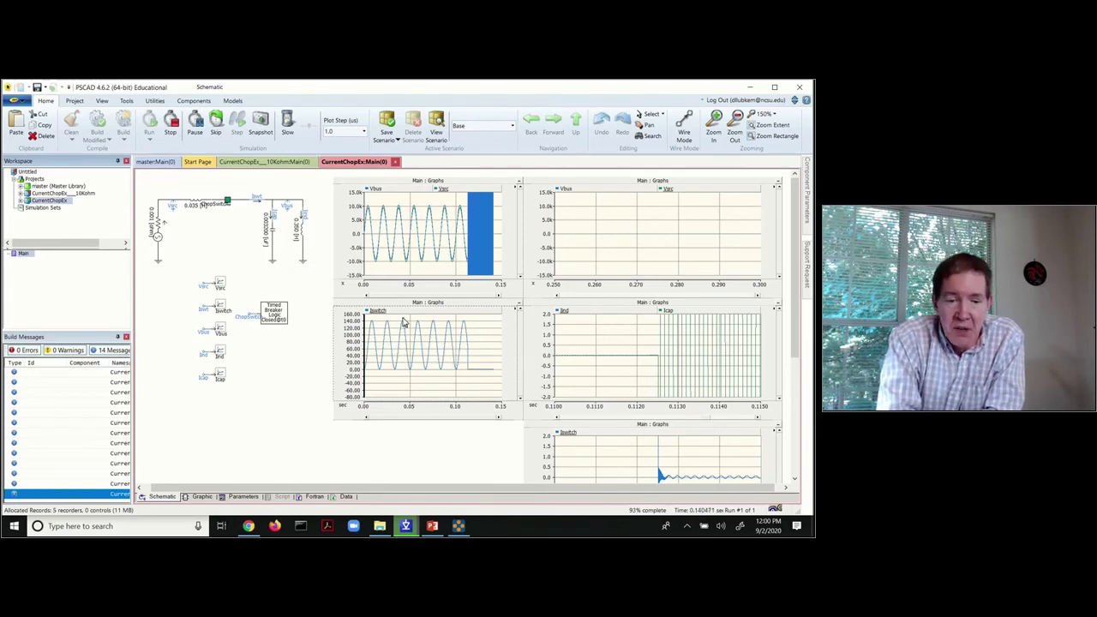
Change the voltage source's Voltage Input Time Constant to 0.01 s.
double_click(158, 239)
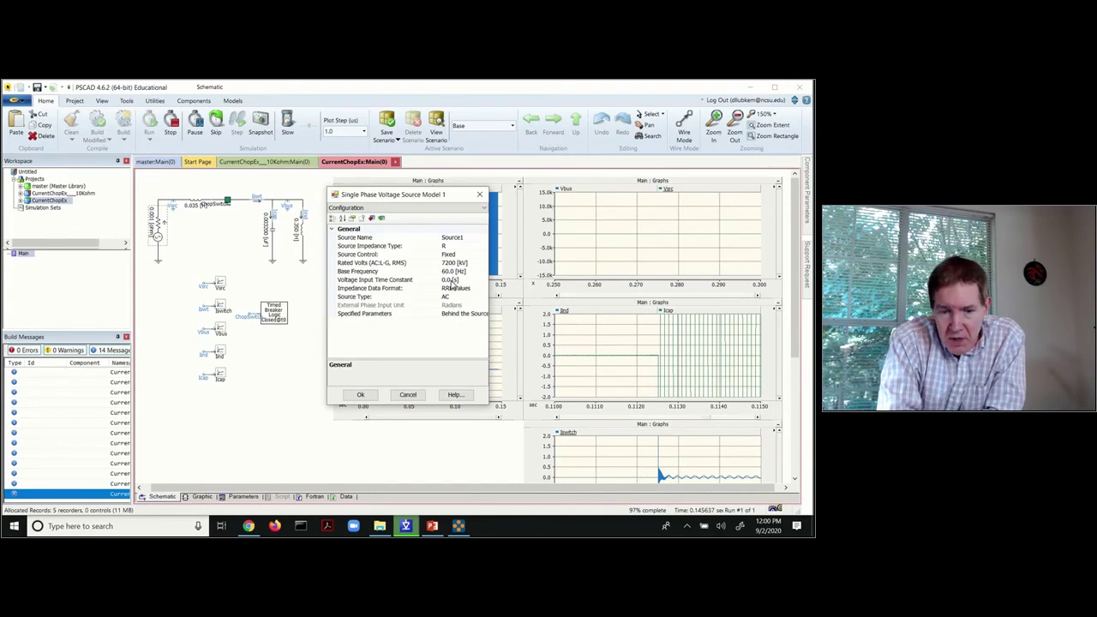
click(451, 283)
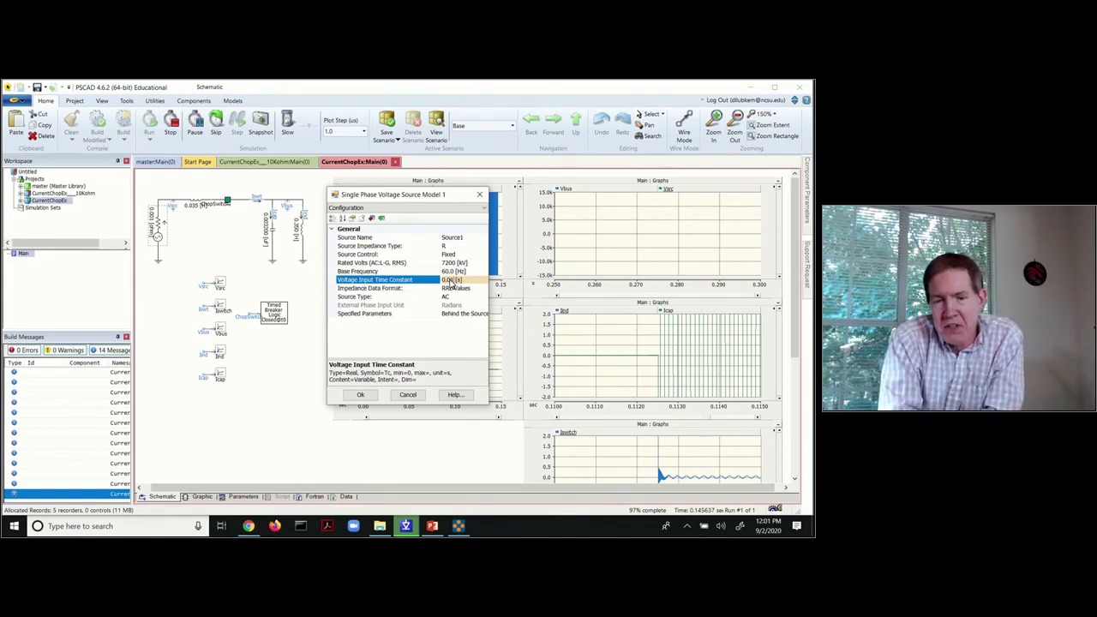
click(361, 395)
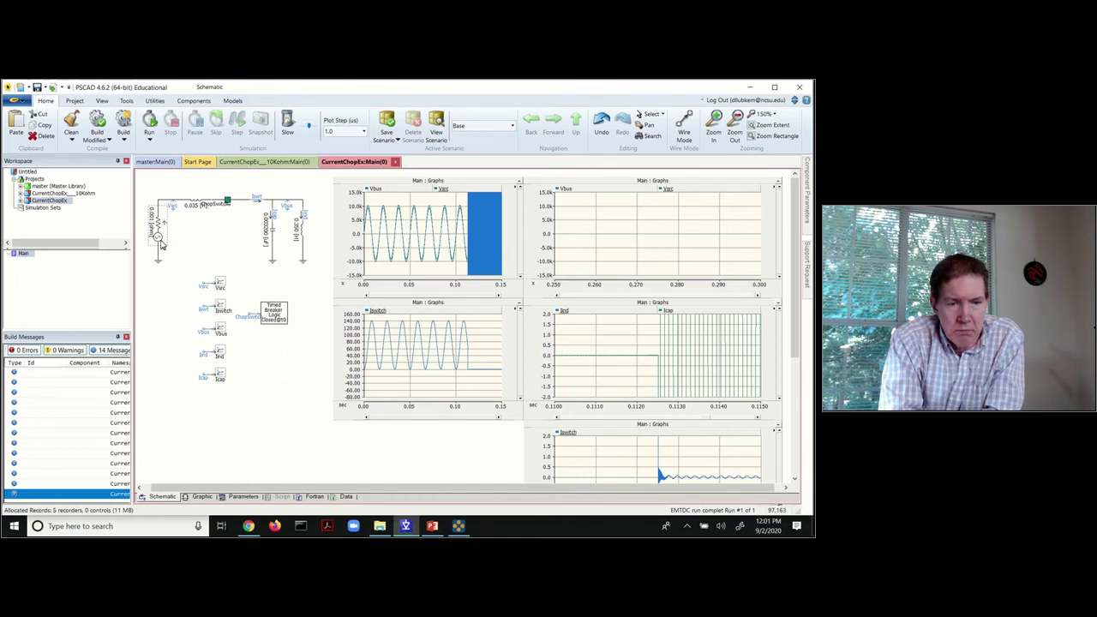
Launch a new EMTDC run of CurrentChopEx using the 0.01 s source time constant.
click(150, 124)
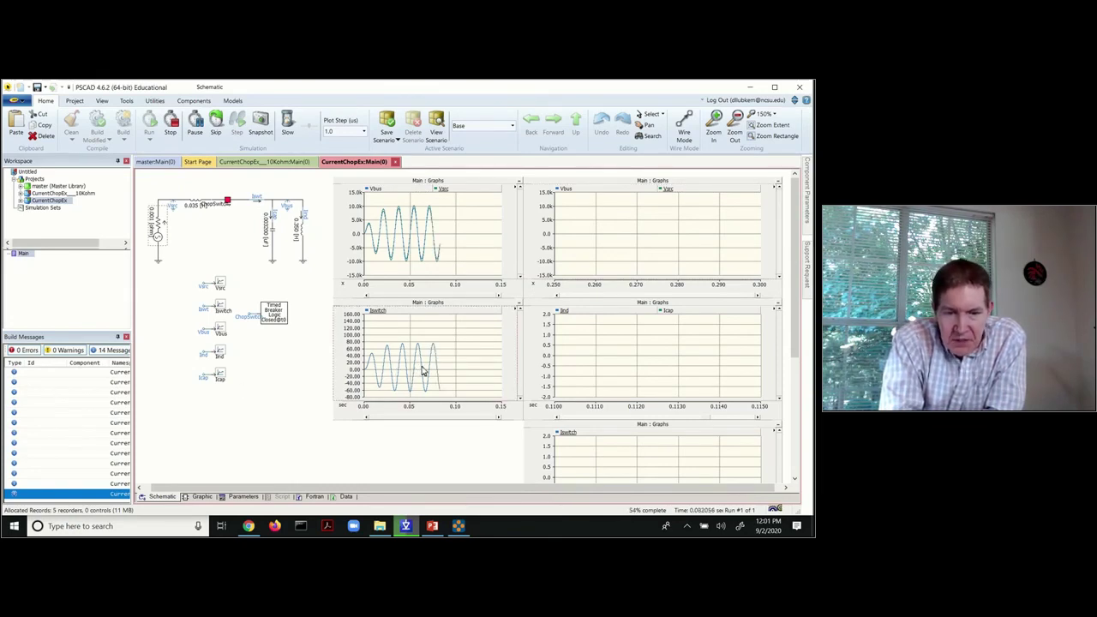
mouse_move(421, 371)
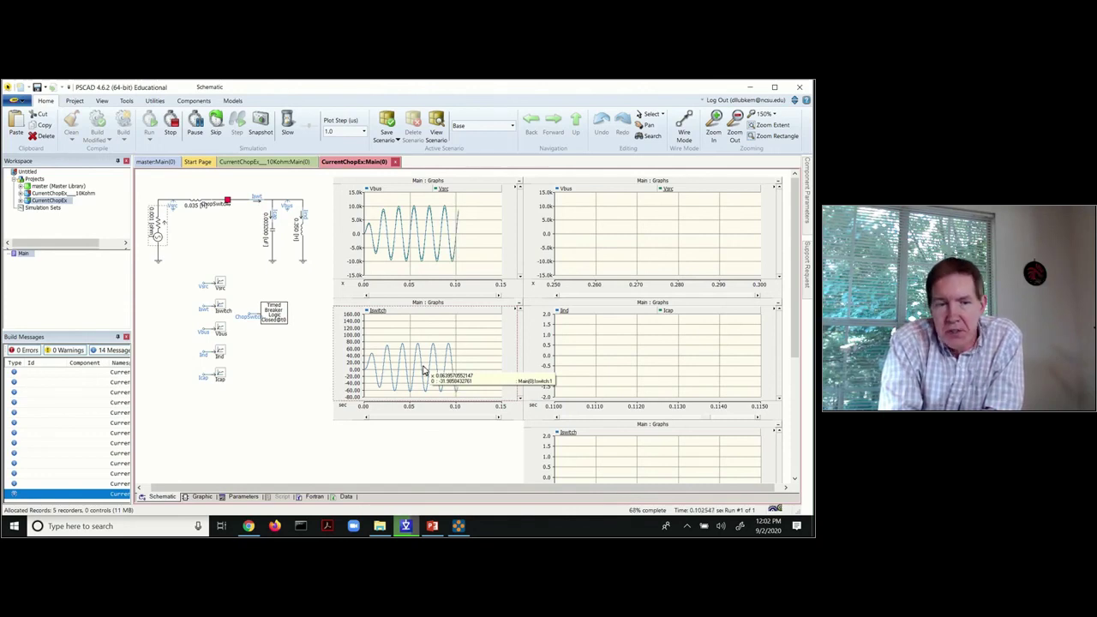
double_click(228, 203)
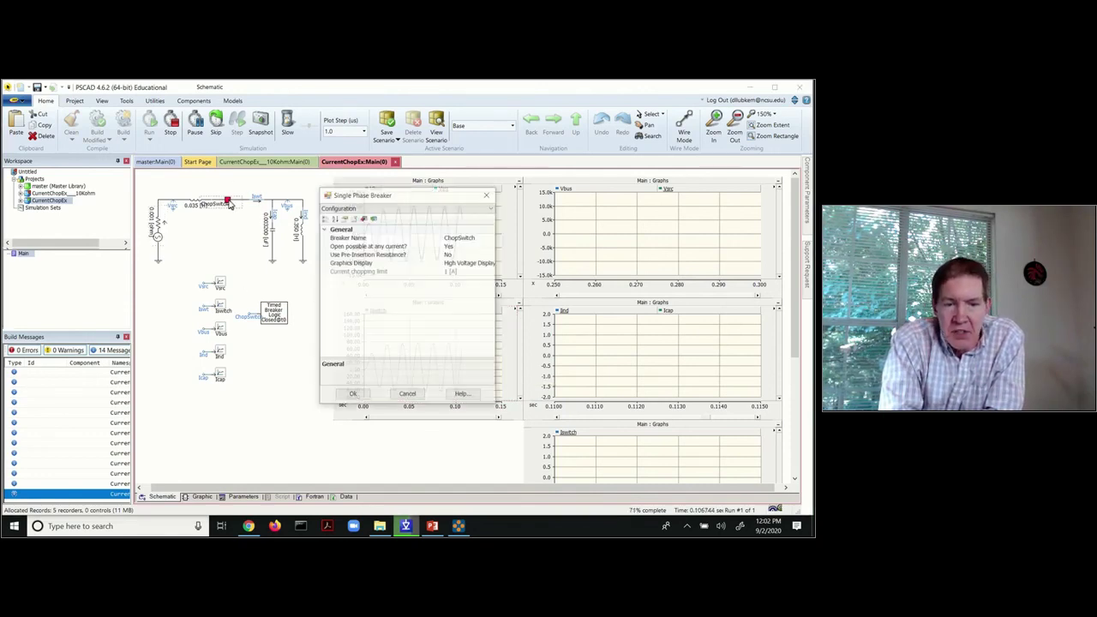
click(364, 208)
click(361, 224)
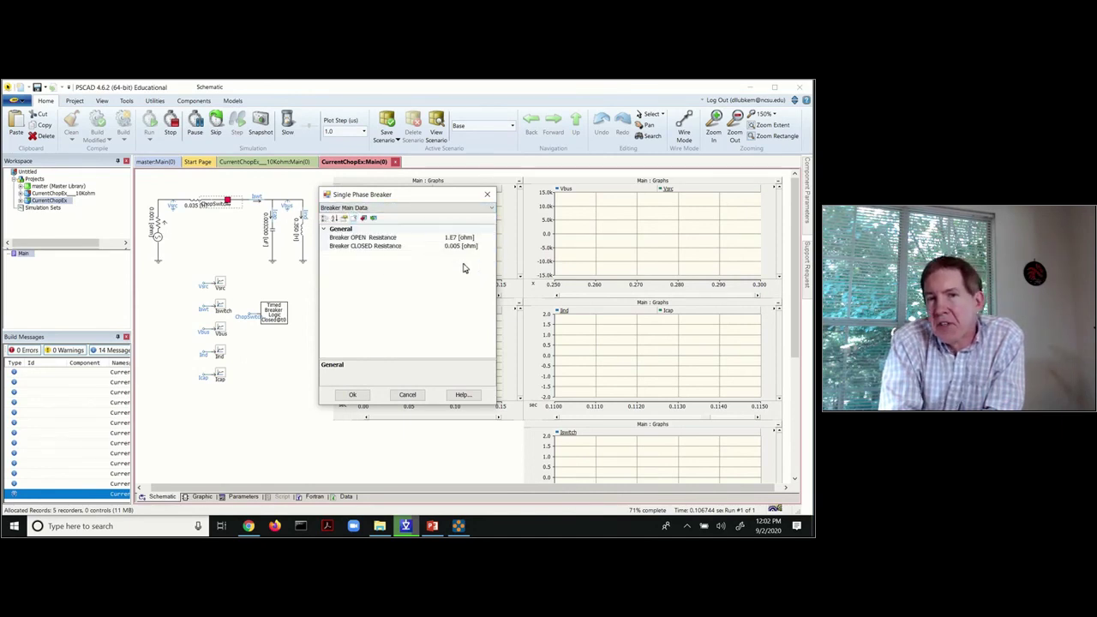
click(486, 194)
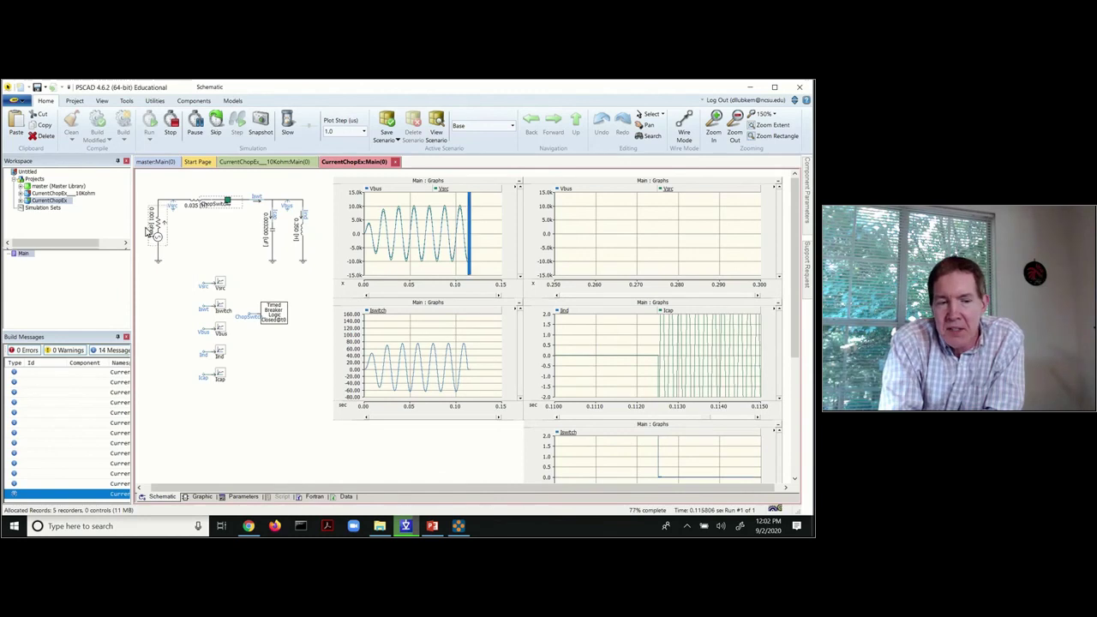
Recheck the voltage source's 0.01 s time constant while the run completes.
double_click(157, 242)
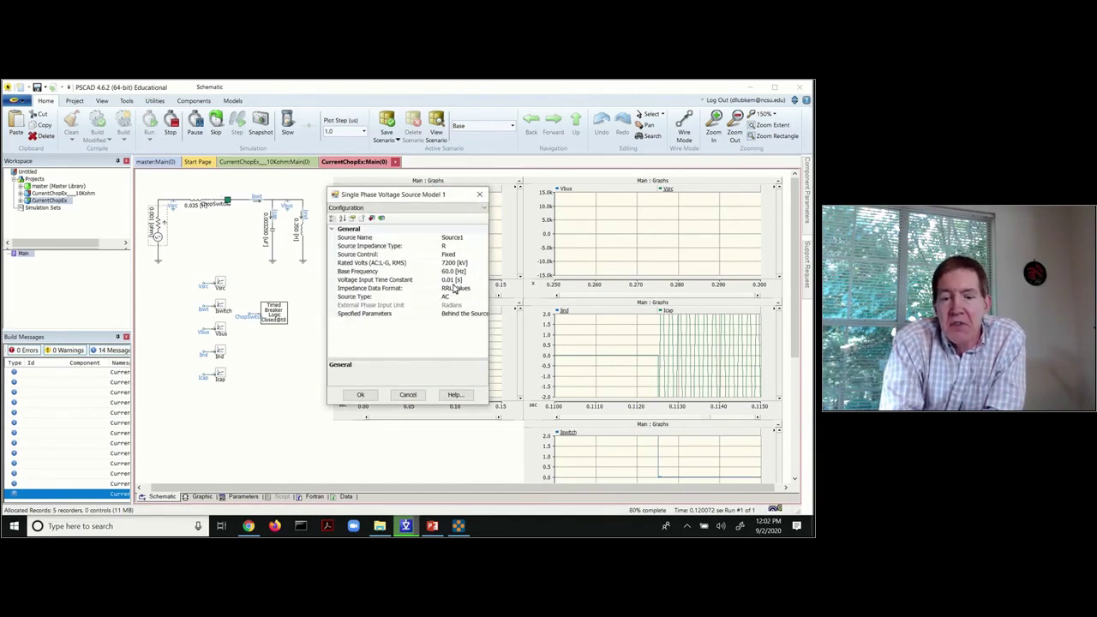
click(480, 196)
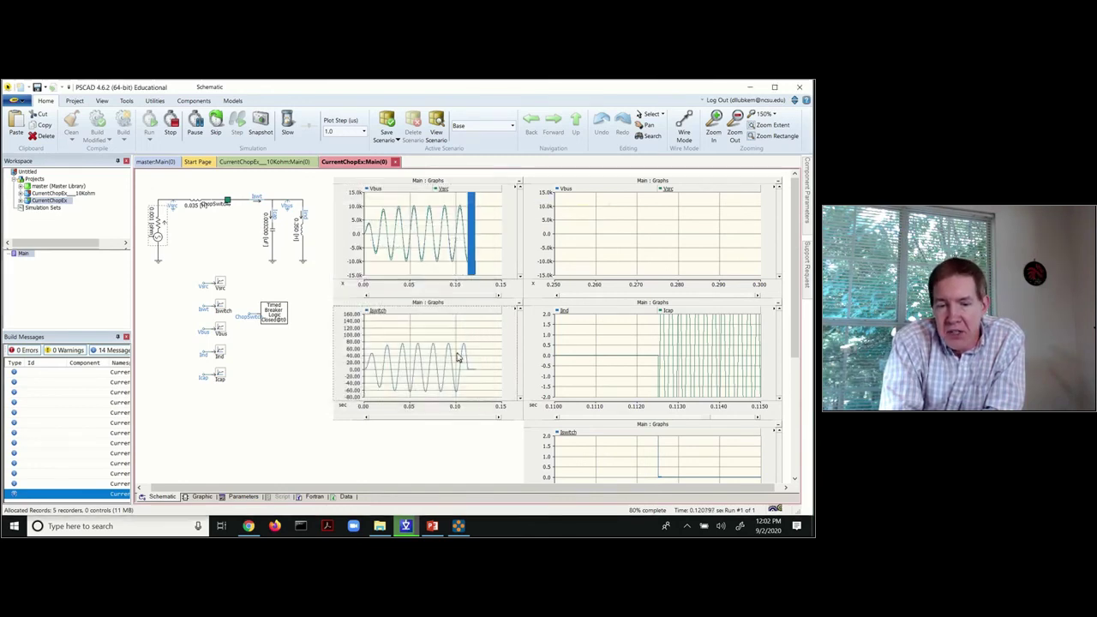